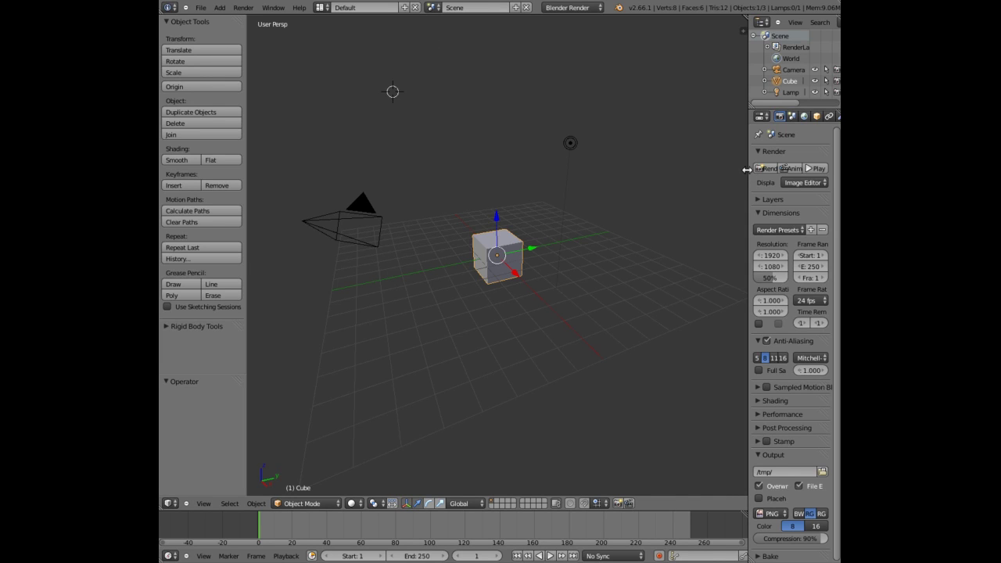
# - Widen the side panels and delete the default cube
pyautogui.moveTo(744, 168); pyautogui.dragTo(684, 172)
pyautogui.press('x')
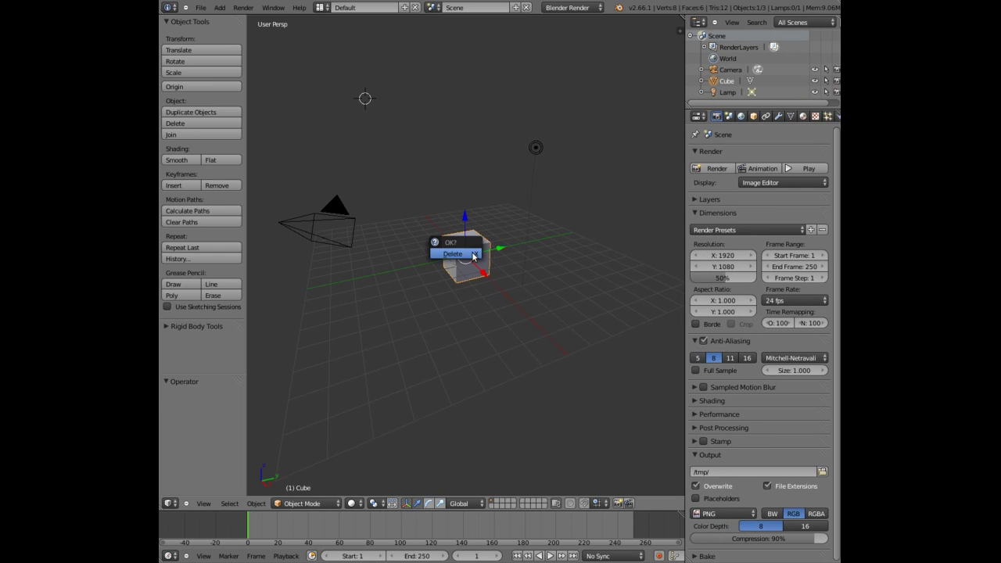
pyautogui.click(474, 255)
# - Place the 3D cursor at the grid centre and add a UV sphere there
pyautogui.click(220, 8)
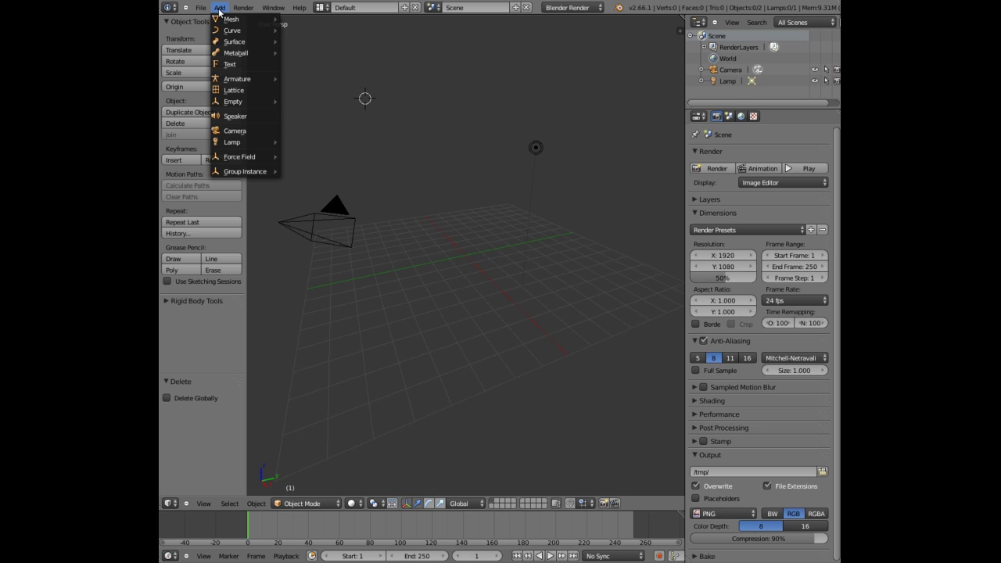
pyautogui.moveTo(232, 21)
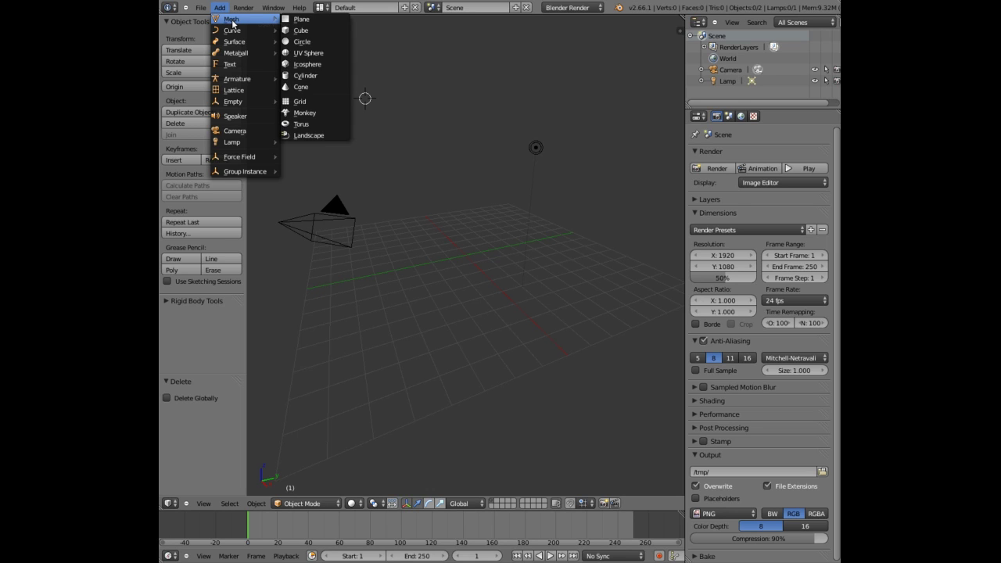
pyautogui.click(323, 54)
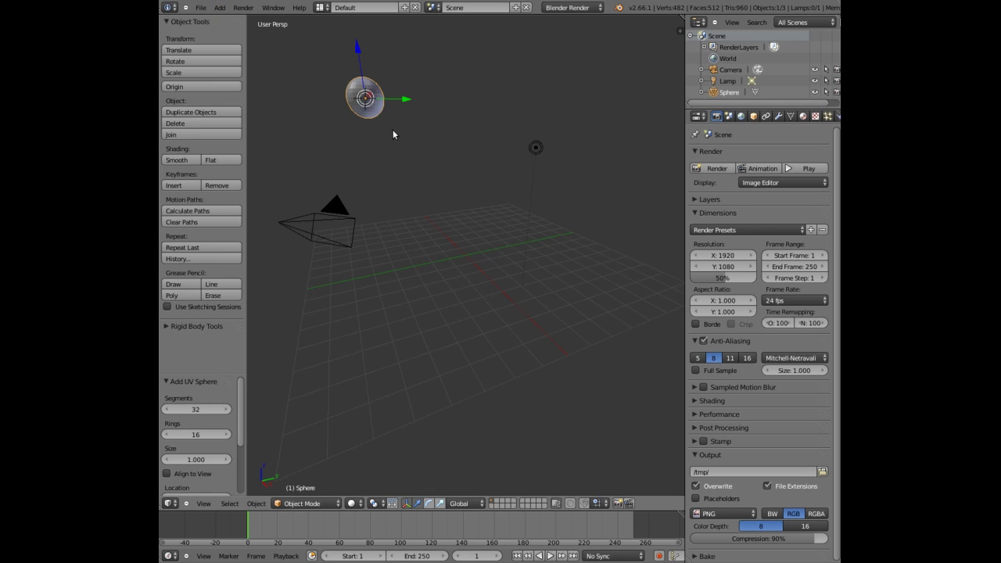
pyautogui.hotkey('ctrl', 'z')
pyautogui.click(454, 264)
pyautogui.click(220, 7)
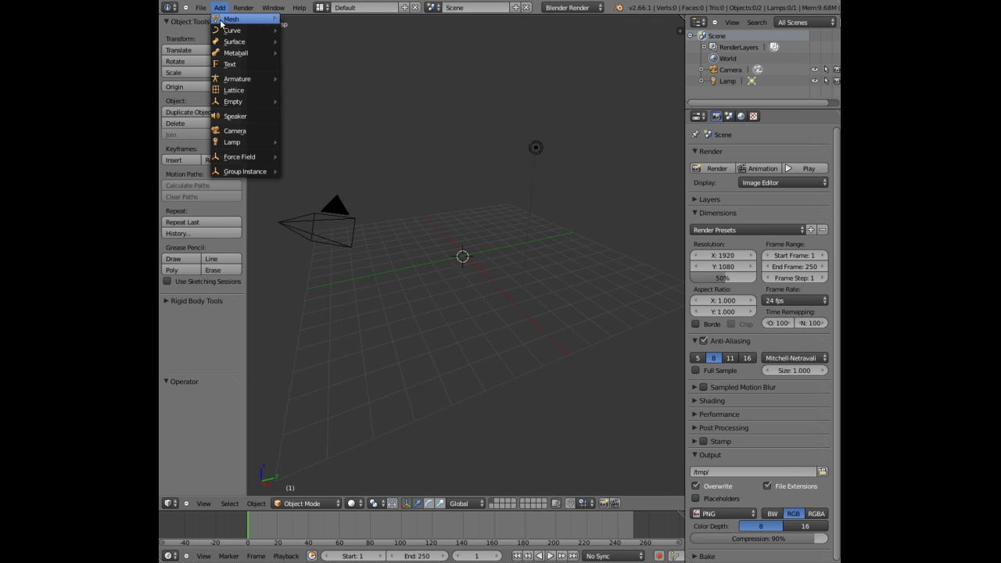
pyautogui.moveTo(235, 19)
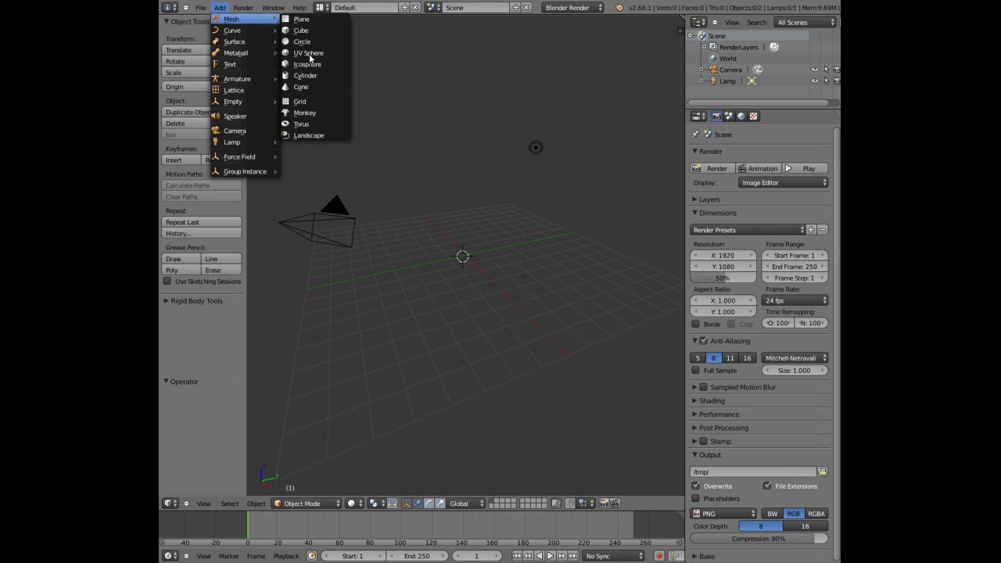
pyautogui.click(311, 52)
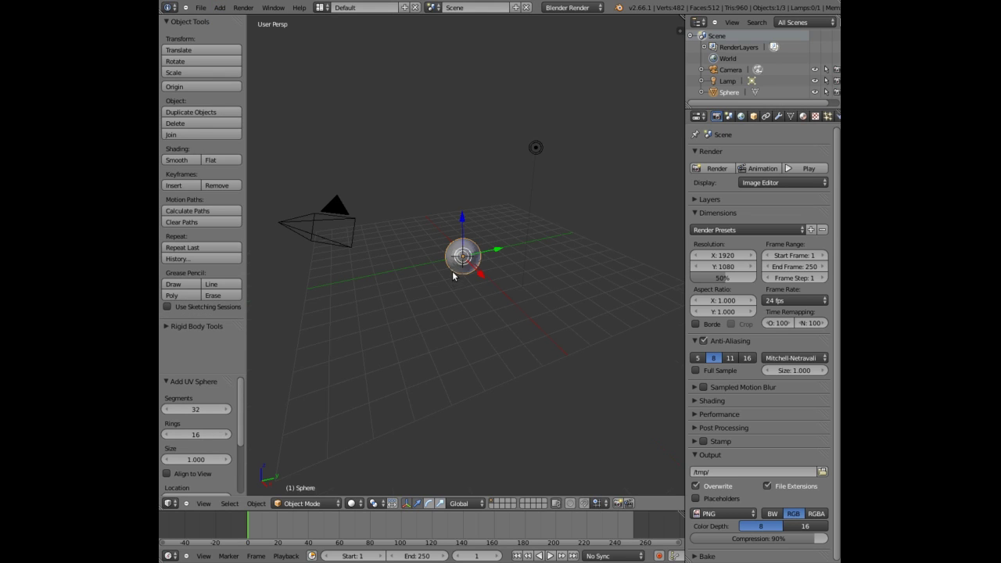
pyautogui.scroll(4, 365, 154)
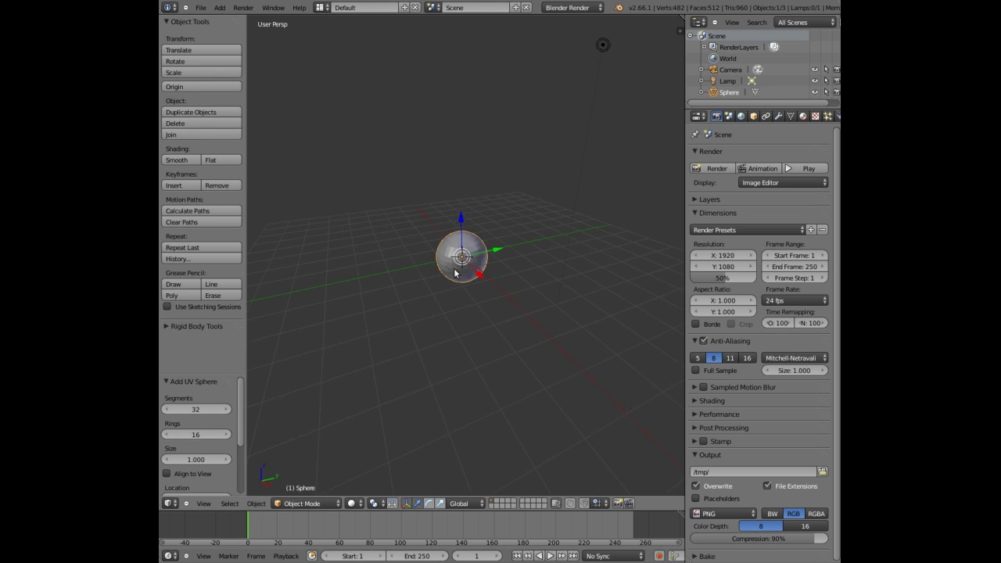
# - Smooth-shade the sphere and scale it 1.419 along Z into an egg shape
pyautogui.click(191, 159)
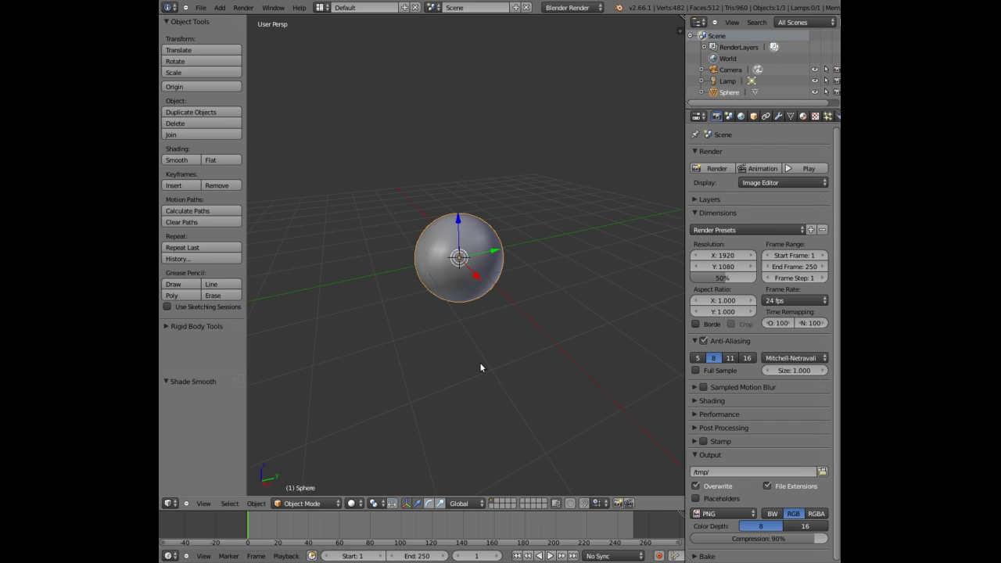
pyautogui.press('s')
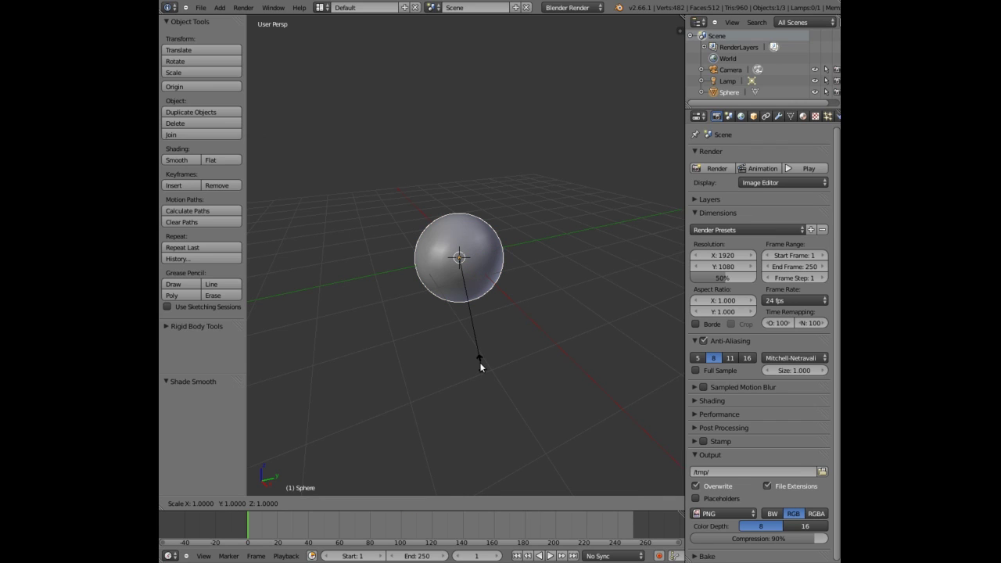
pyautogui.press('z')
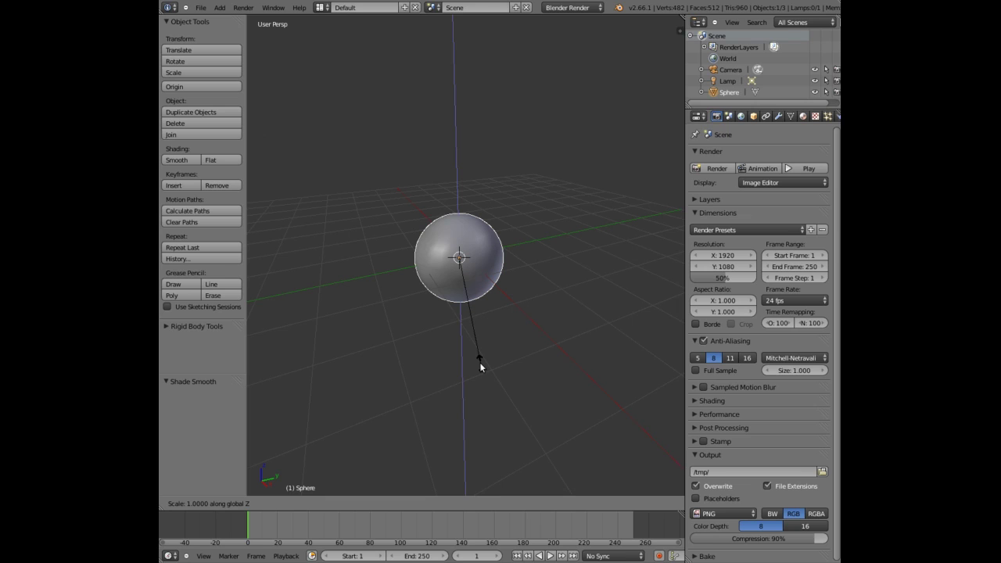
pyautogui.click(534, 390)
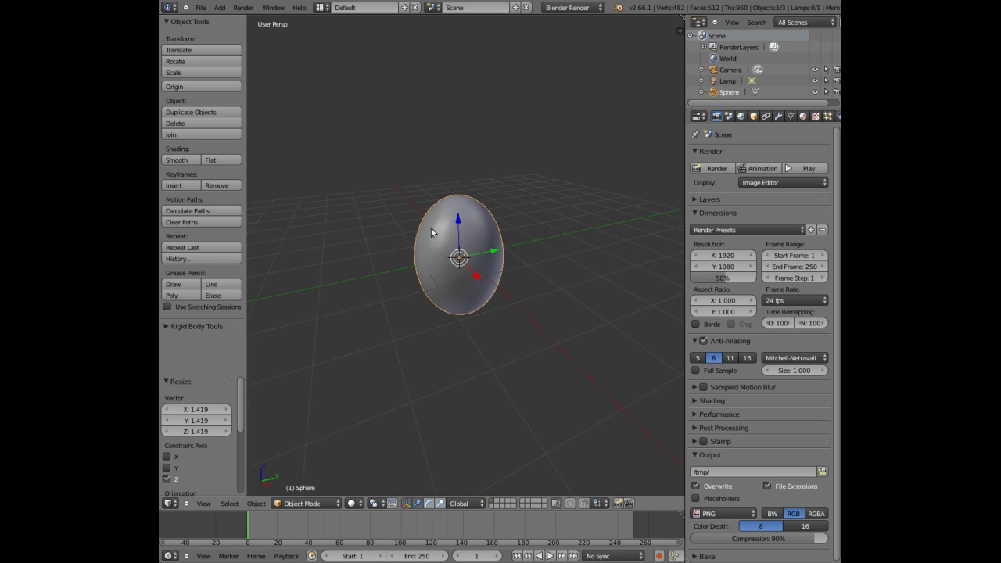
pyautogui.scroll(1, 432, 219)
pyautogui.moveTo(436, 195)
pyautogui.mouseDown(button='middle')
pyautogui.moveTo(425, 207)
pyautogui.moveTo(445, 214)
pyautogui.mouseUp(button='middle')
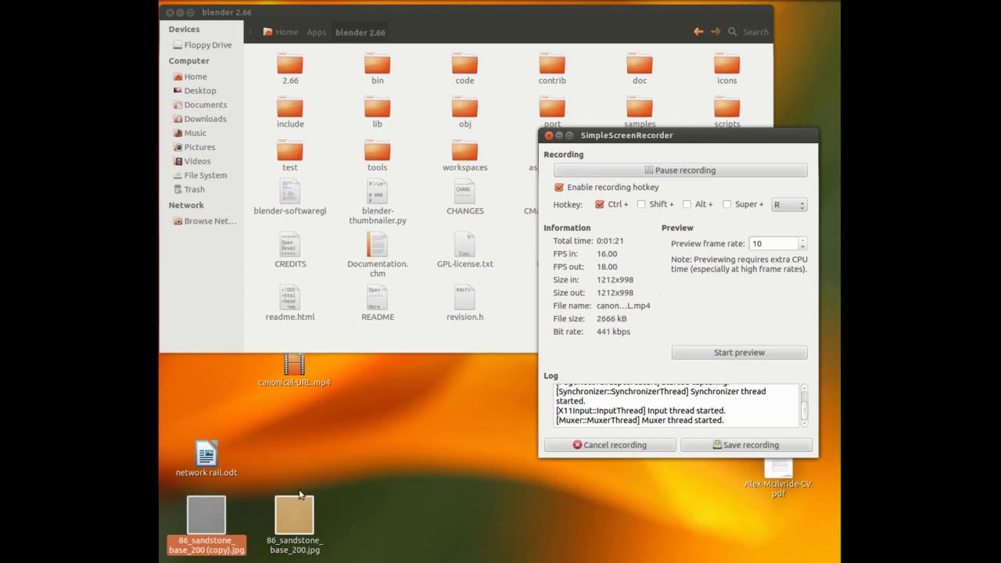
# - Preview 86_sandstone_base_200.jpg from the desktop in the image viewer
pyautogui.click(299, 516)
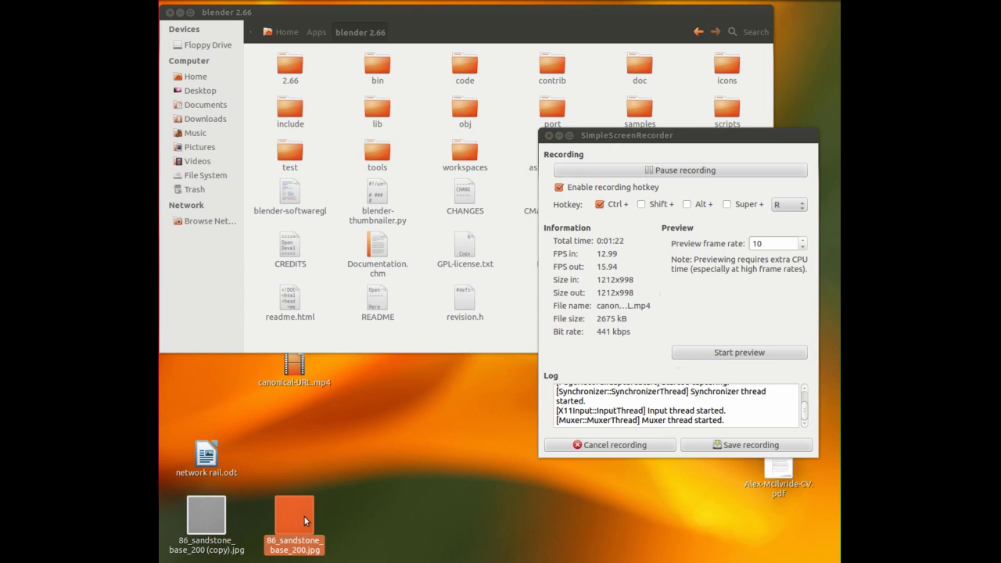
pyautogui.doubleClick(304, 516)
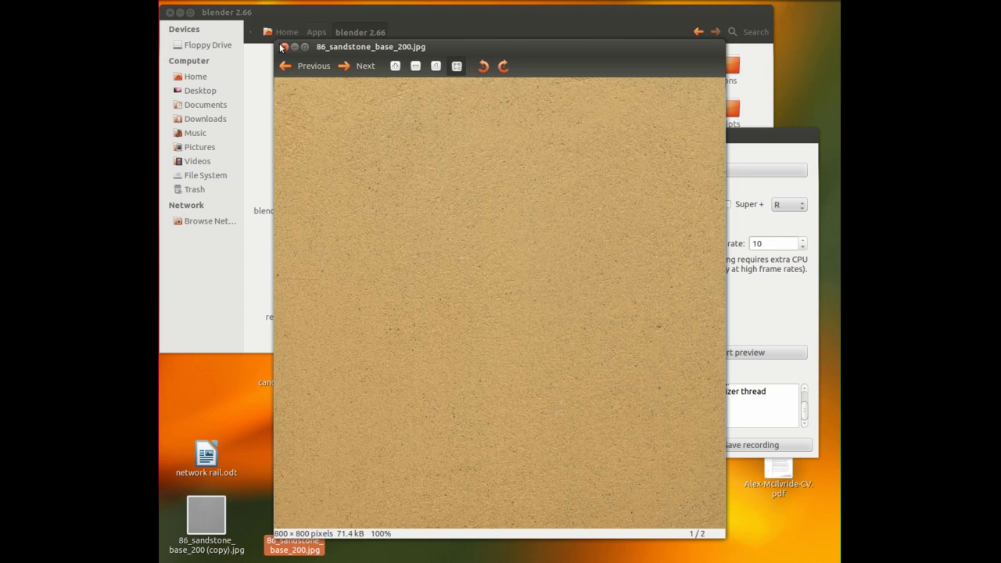
# - Close the preview and open 86_sandstone_base_200.jpg with GIMP Image Editor
pyautogui.click(284, 48)
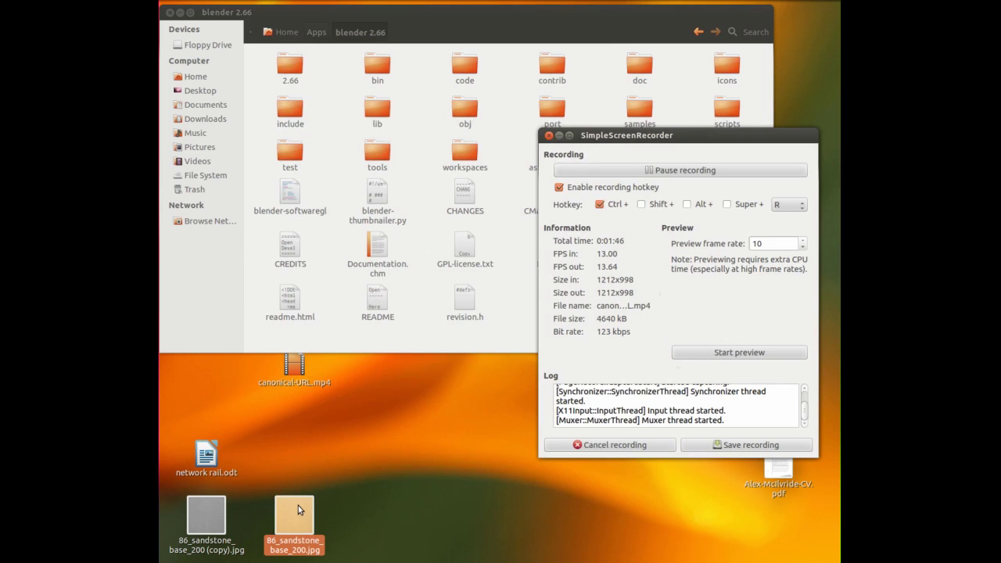
pyautogui.rightClick(300, 515)
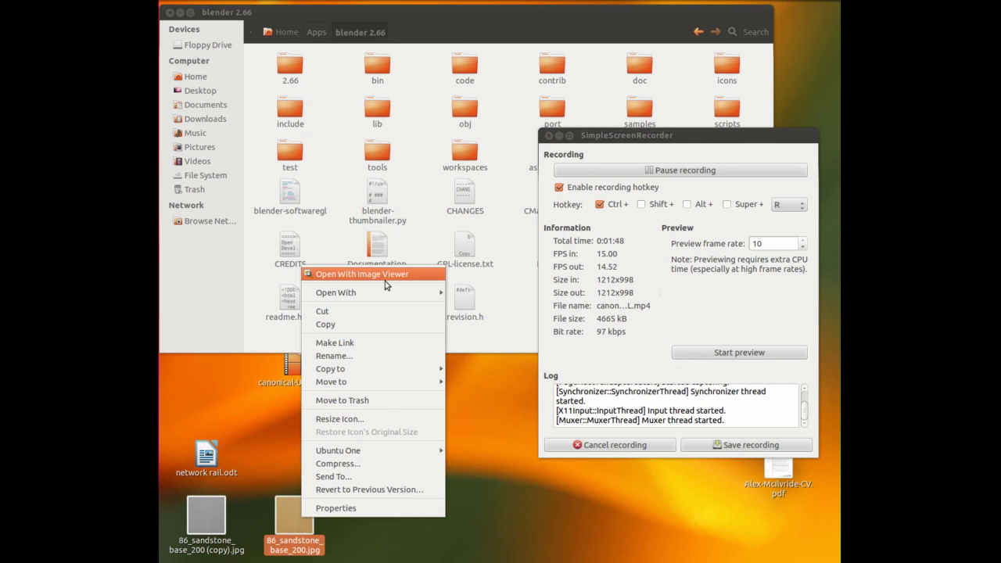
pyautogui.moveTo(387, 293)
pyautogui.click(499, 305)
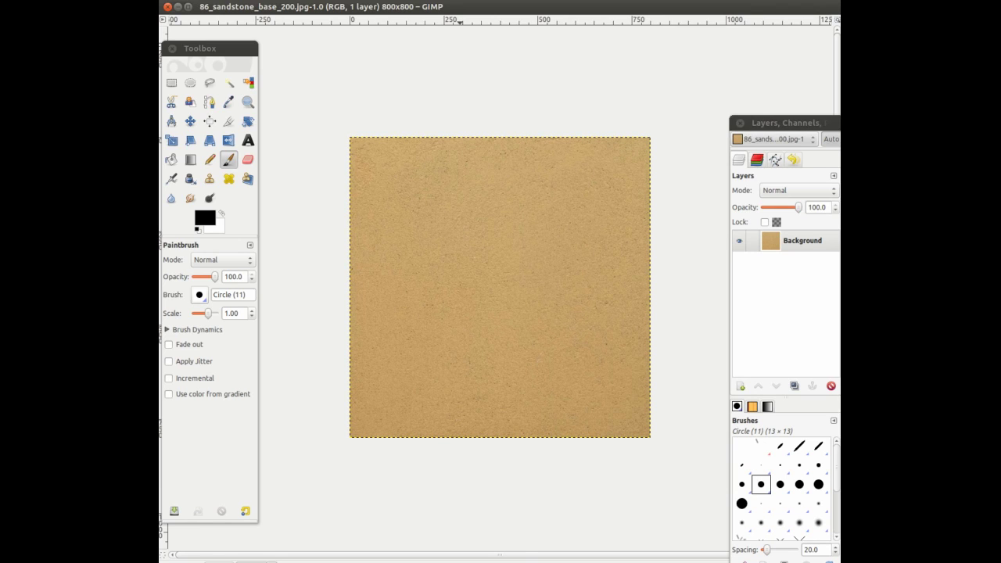
# - Desaturate the sandstone texture using the Lightness shade
pyautogui.hotkey('alt', 'c')
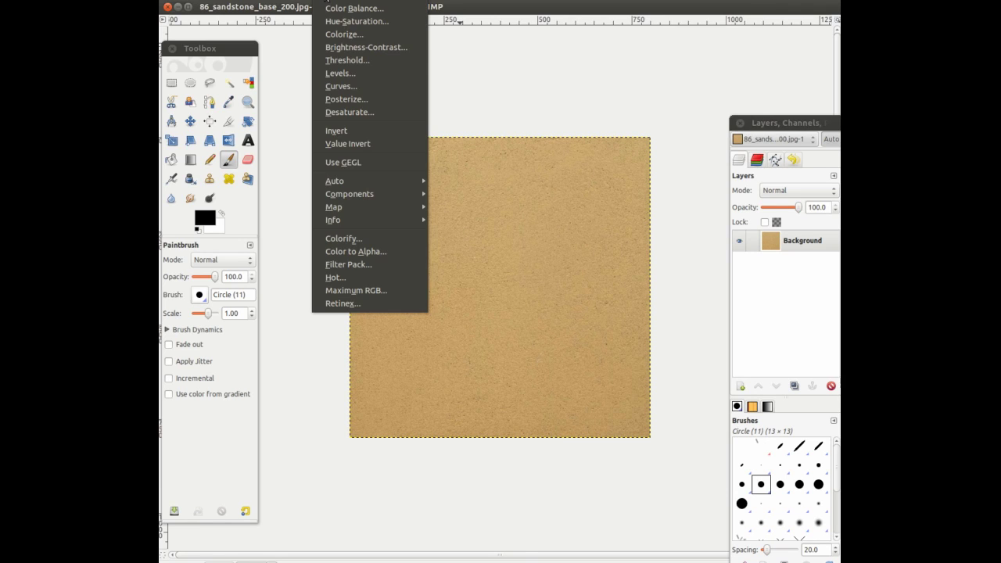
pyautogui.click(350, 112)
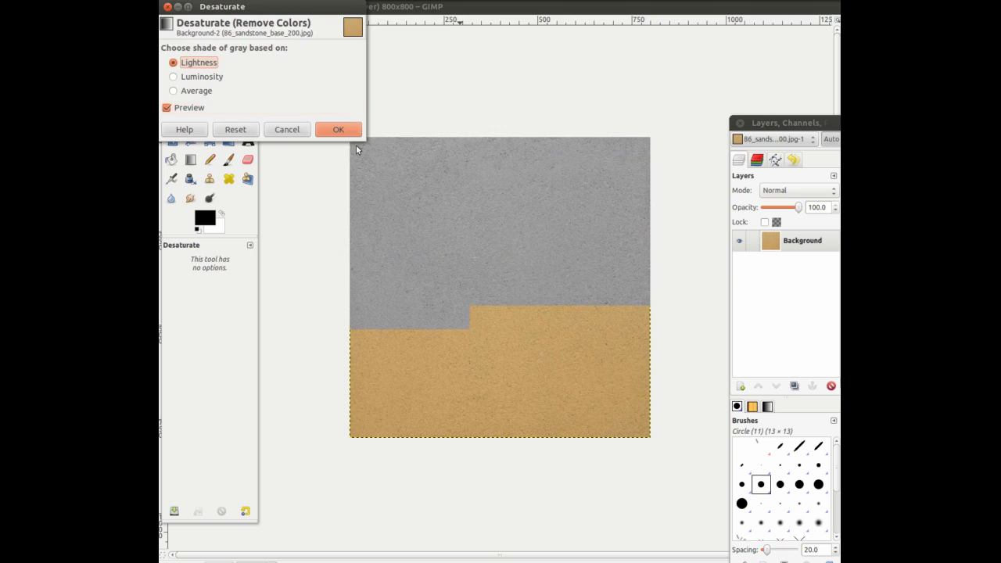
pyautogui.click(345, 135)
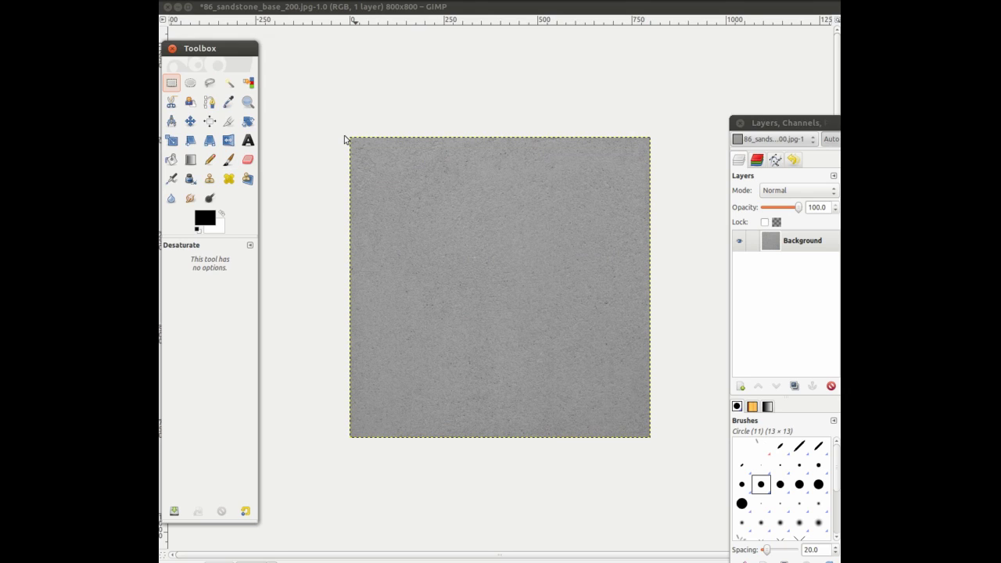
# - Apply a Bump Map filter (Linear, azimuth 135, elevation 45, depth 3) to the grey texture
pyautogui.click(359, 4)
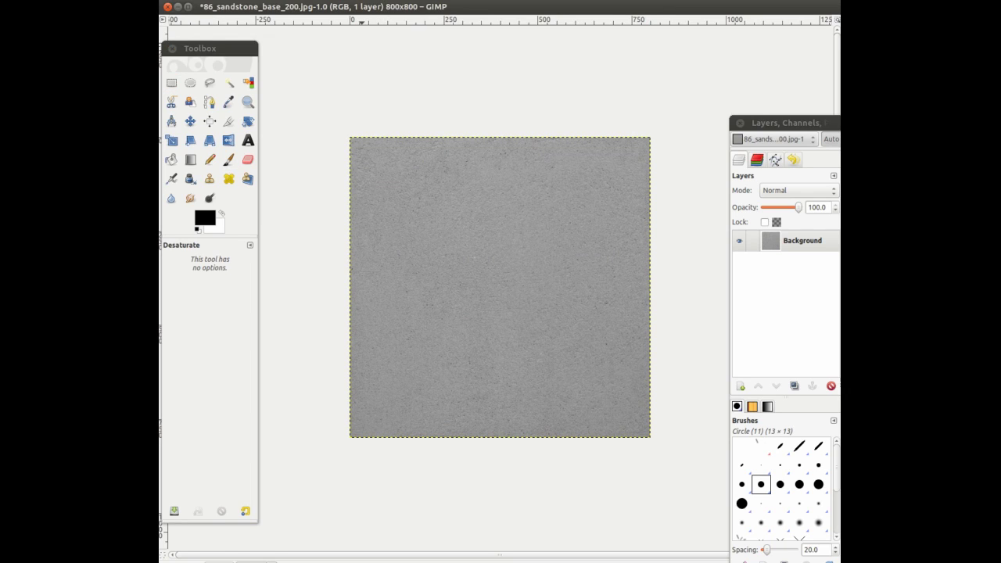
pyautogui.click(385, 7)
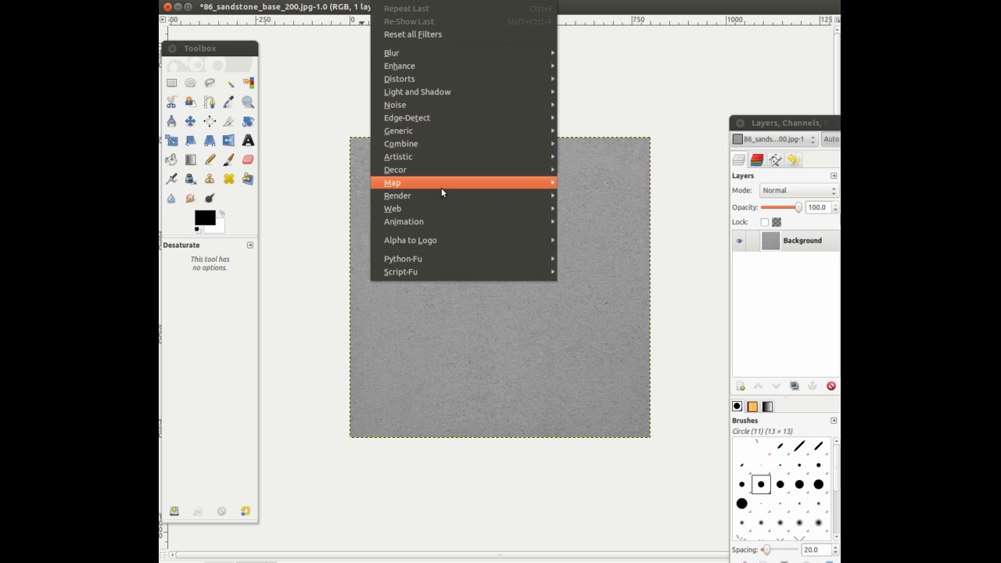
pyautogui.moveTo(442, 191)
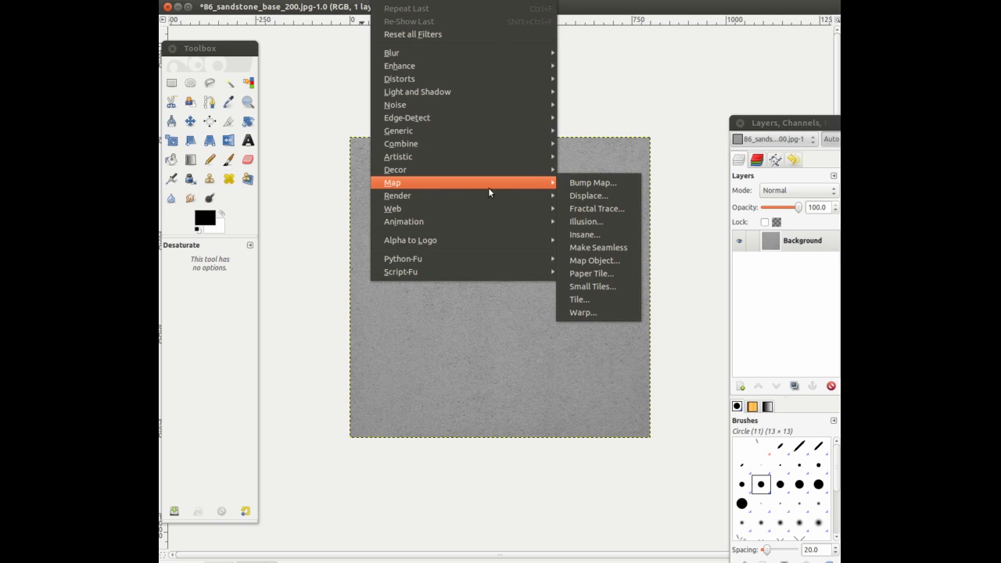
pyautogui.click(603, 184)
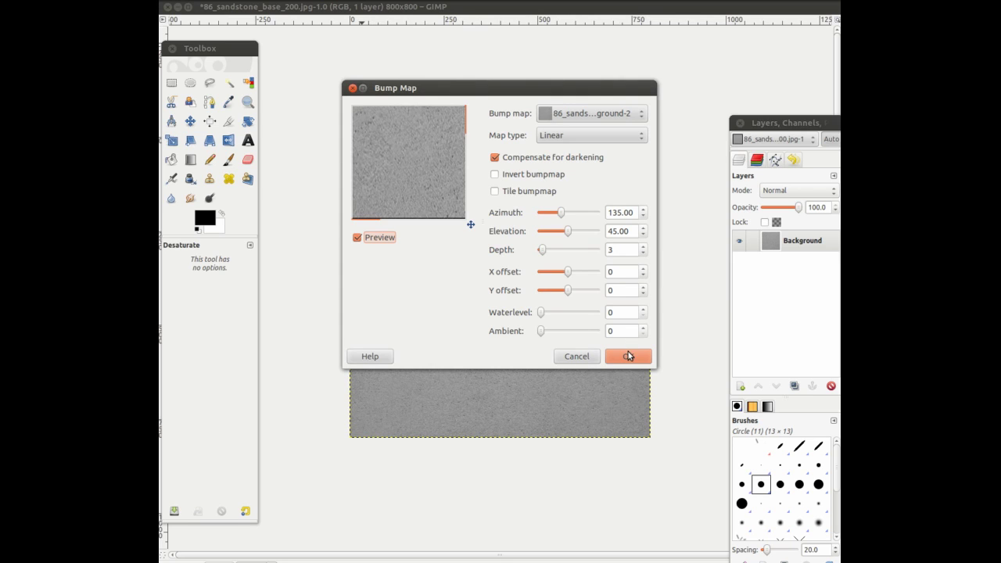
pyautogui.click(629, 356)
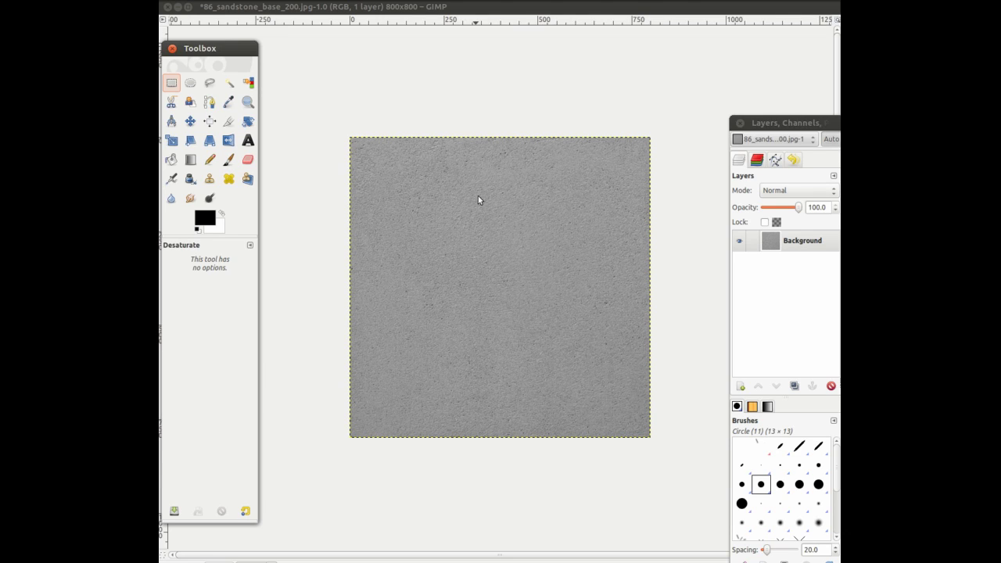
# - Close GIMP without saving, then select the original and grey copy sandstone images
pyautogui.click(168, 8)
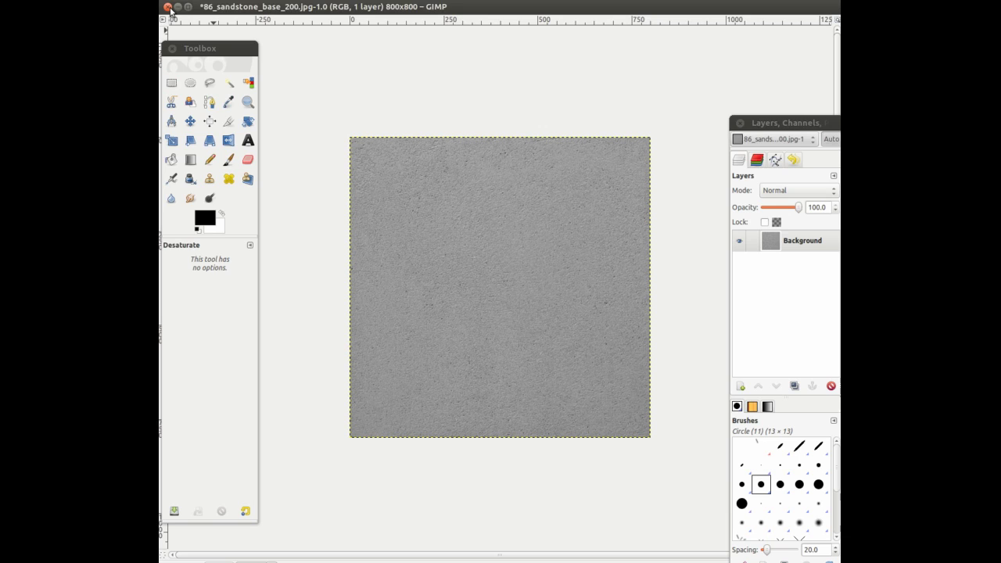
pyautogui.click(490, 345)
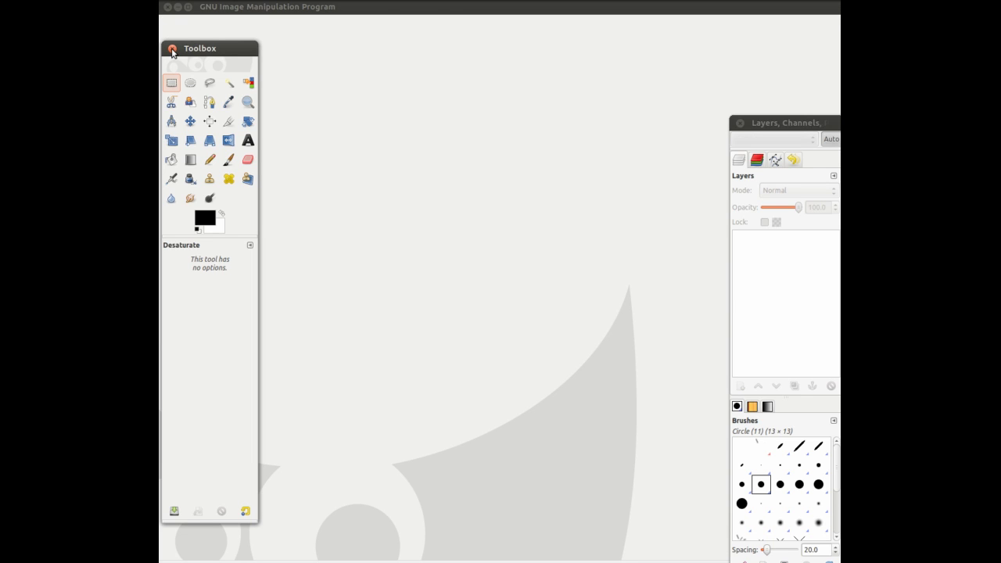
pyautogui.click(172, 49)
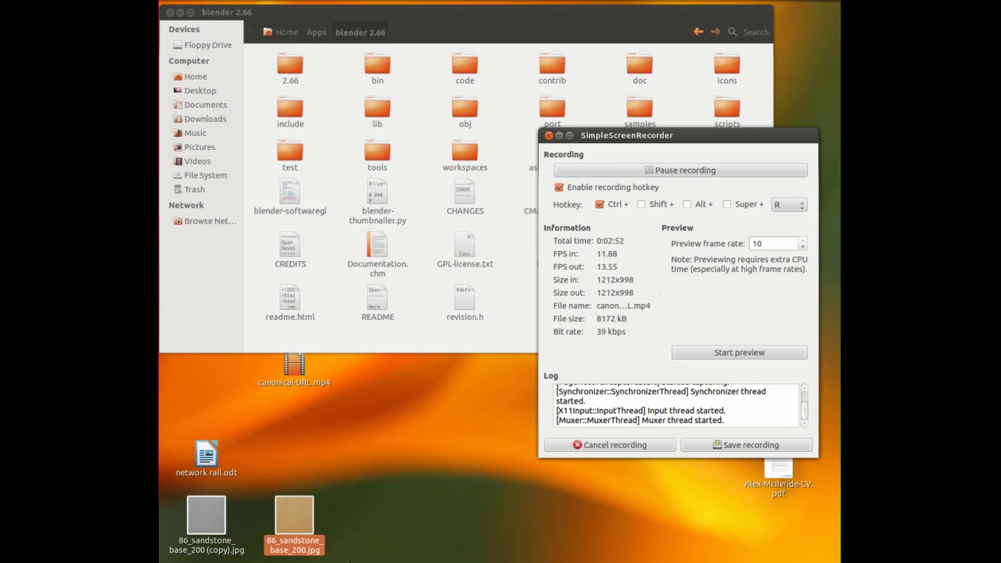
pyautogui.click(301, 513)
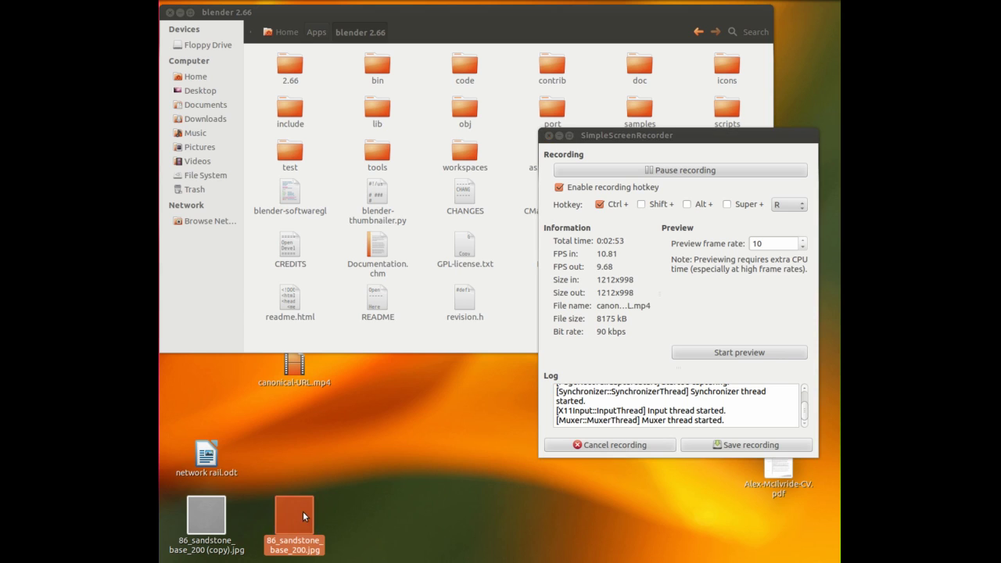
pyautogui.click(208, 514)
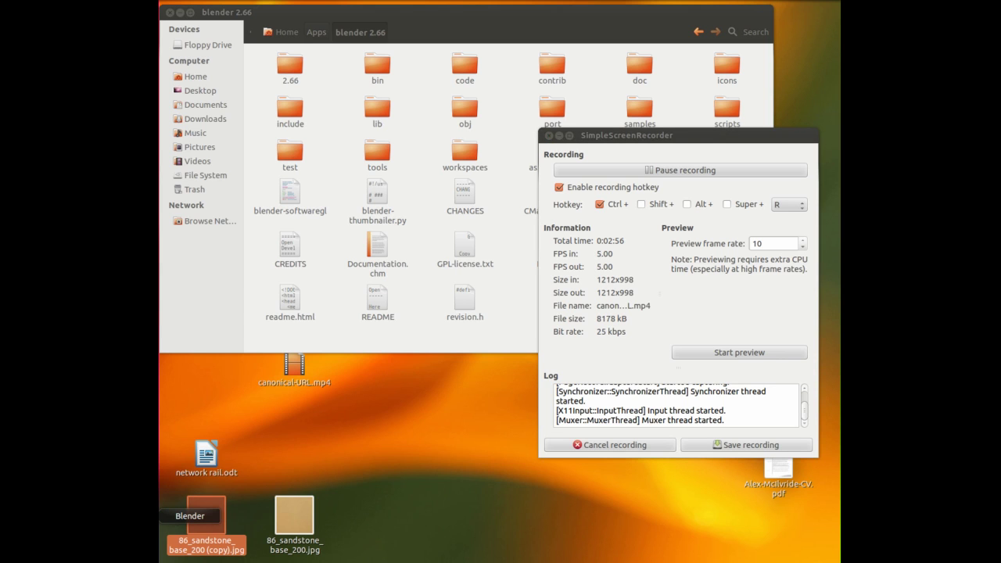
# - Launch Blender and show the egg's Texture, then Material, properties
pyautogui.click(156, 516)
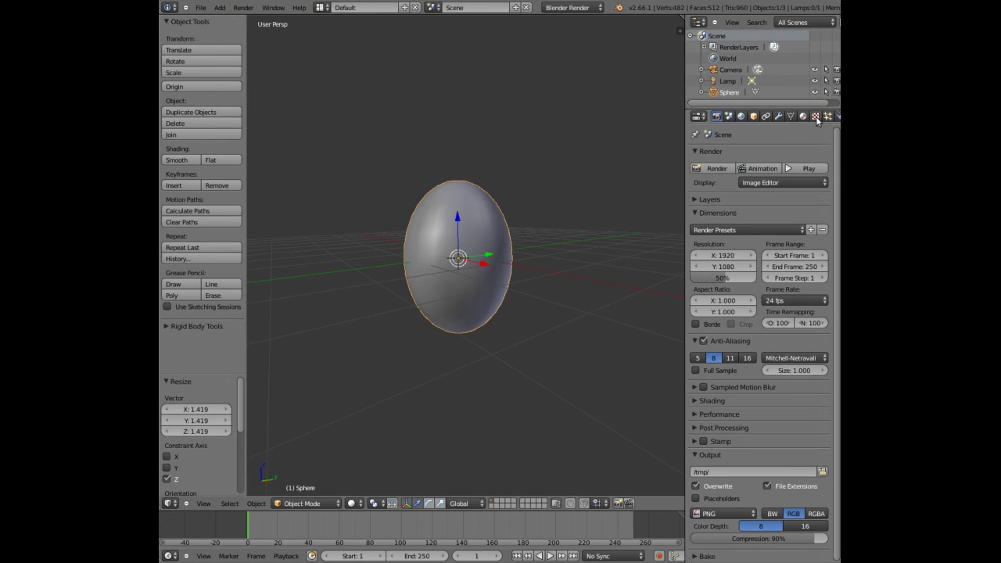
pyautogui.click(816, 118)
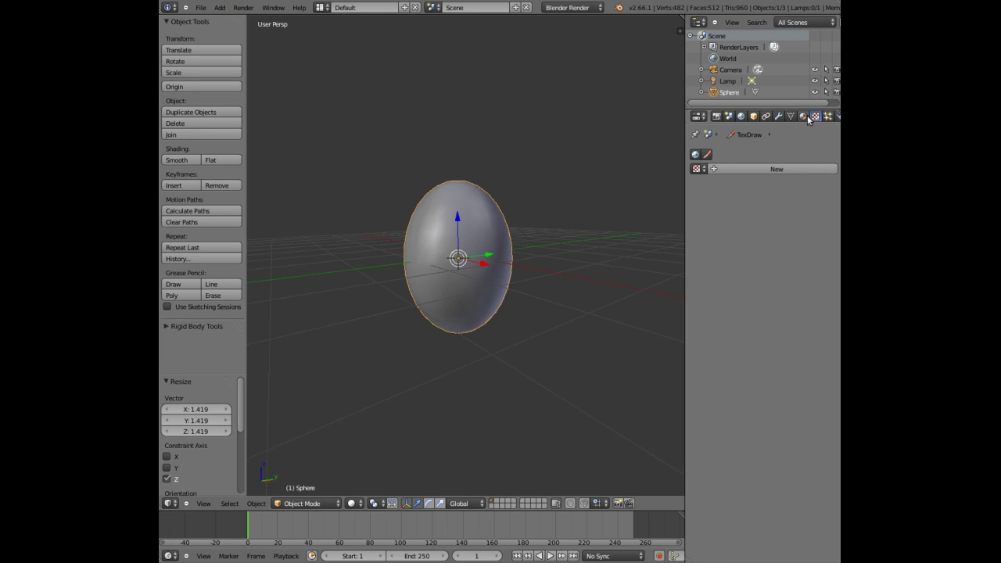
pyautogui.click(802, 117)
# - Create a new material and add an Image or Movie texture in its first slot
pyautogui.click(765, 192)
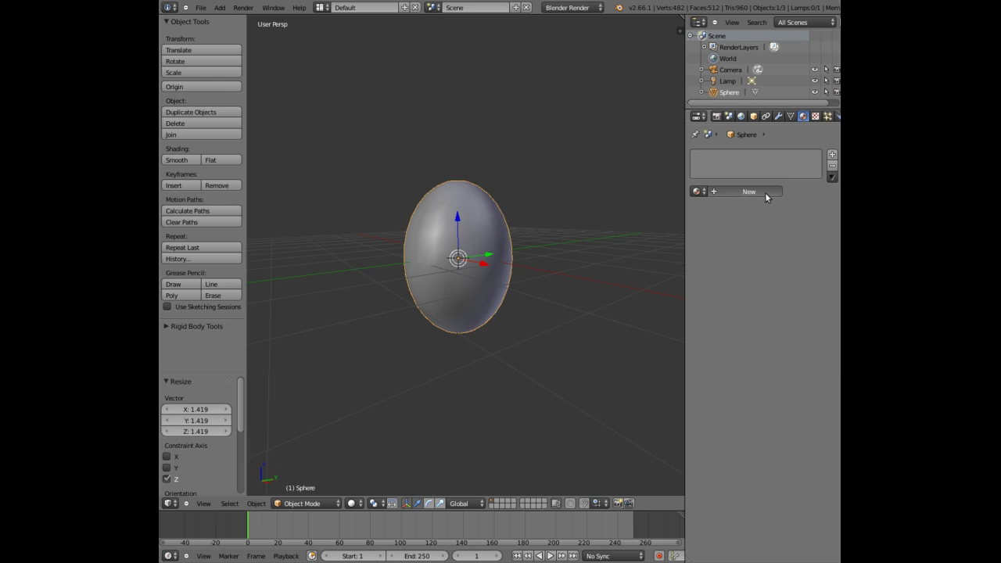
pyautogui.click(818, 117)
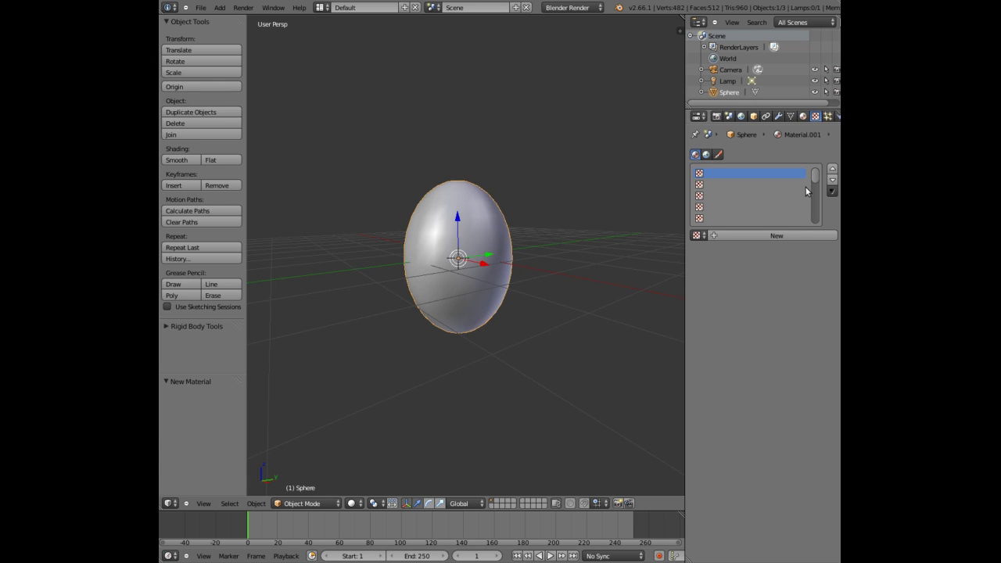
pyautogui.click(800, 232)
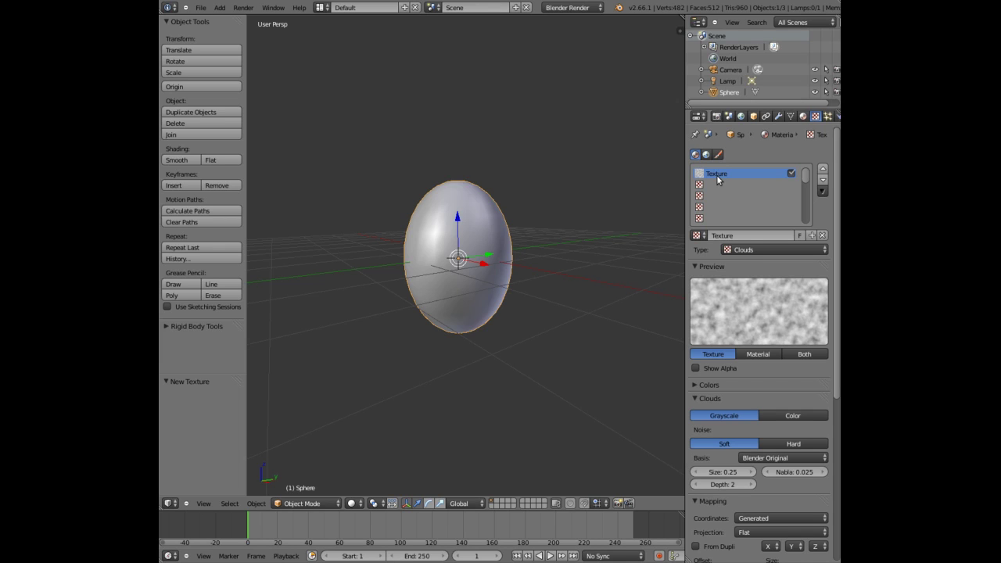
pyautogui.click(747, 249)
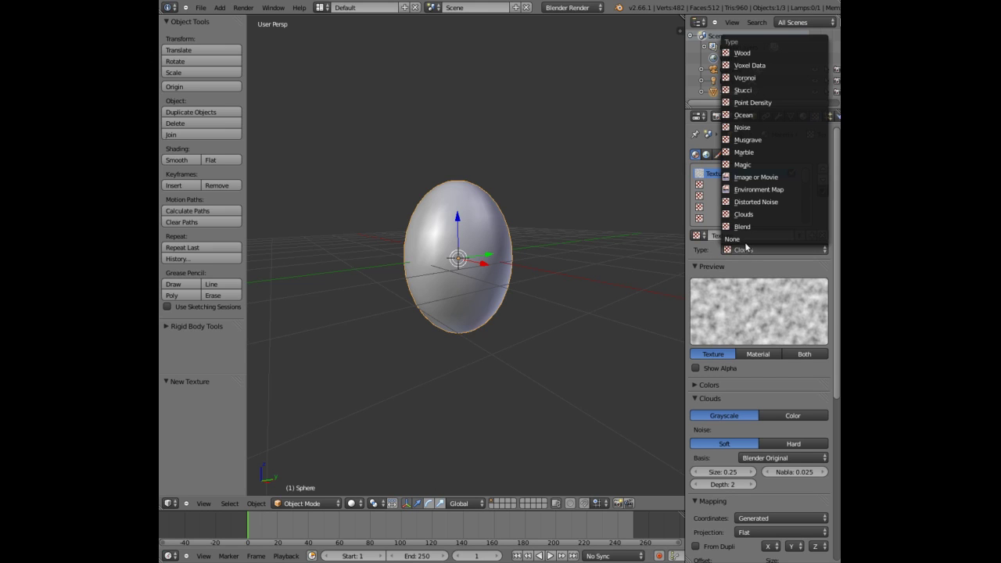
pyautogui.click(739, 179)
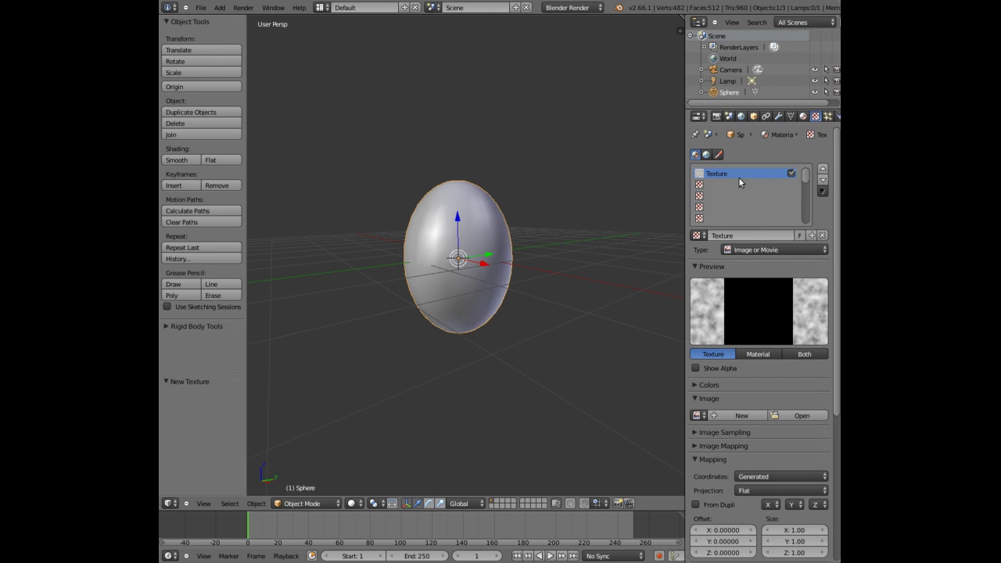
# - Load 86_sandstone_base_200.jpg from the Desktop and name the texture 'egg shell colour'
pyautogui.click(803, 416)
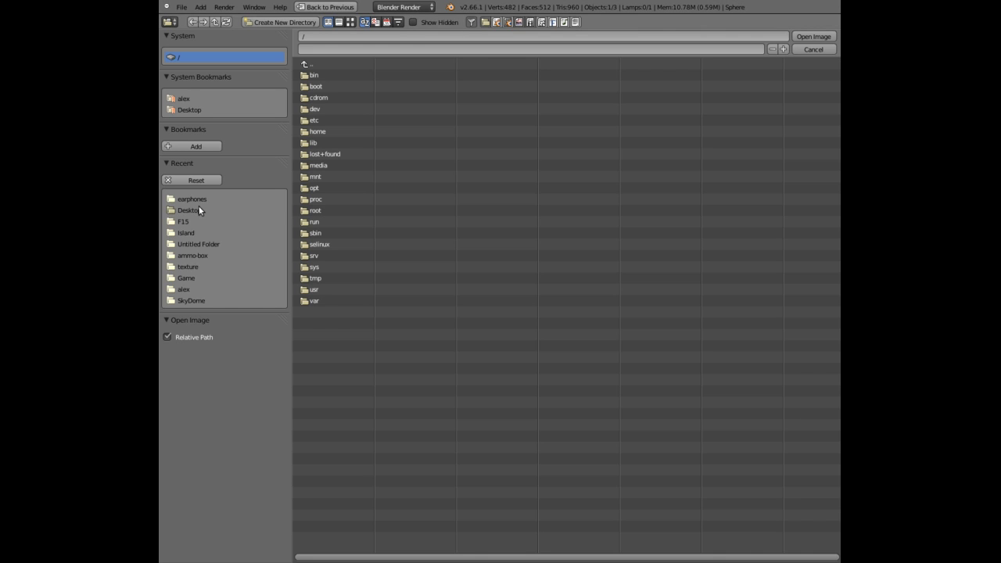
pyautogui.click(197, 208)
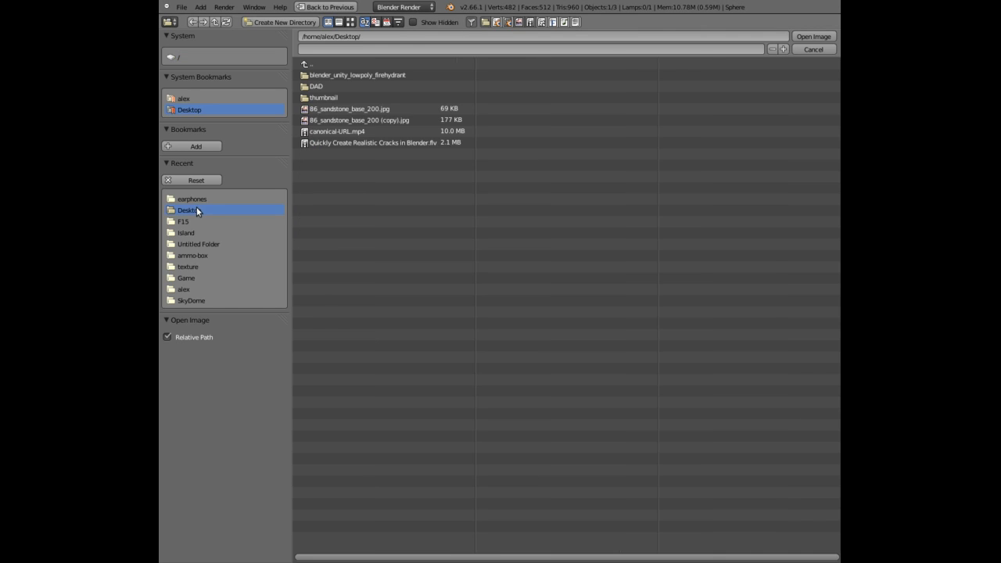
pyautogui.doubleClick(360, 110)
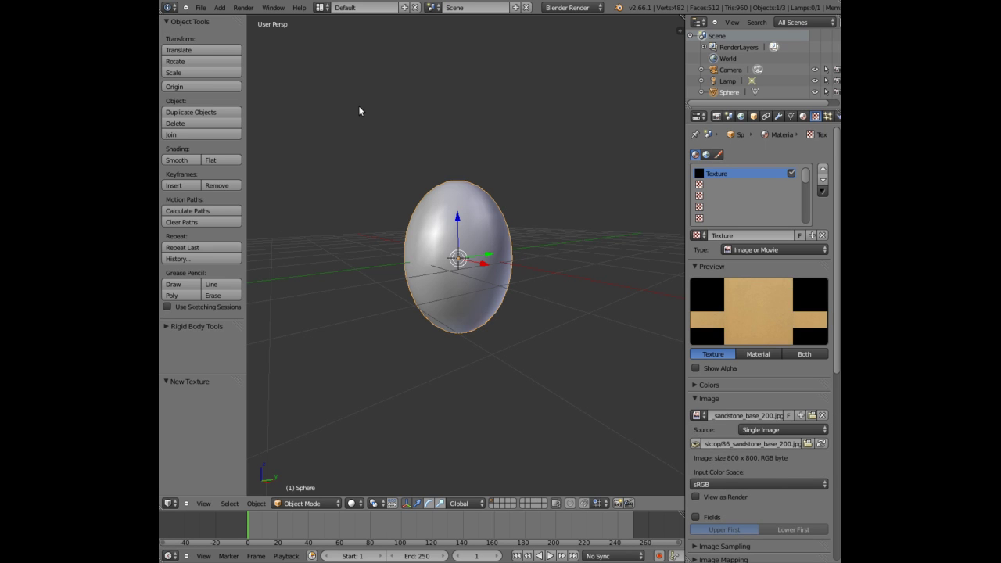
pyautogui.click(742, 236)
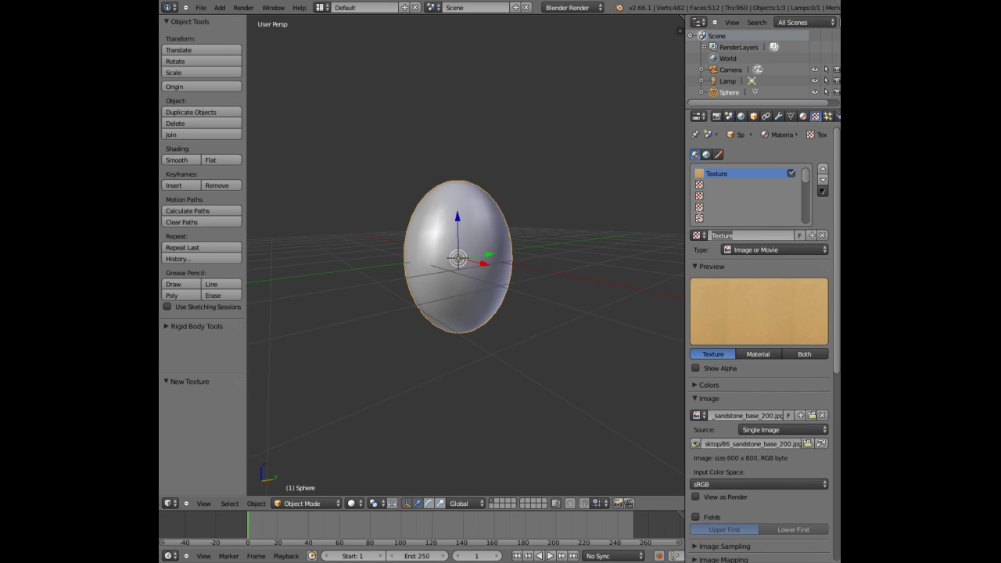
pyautogui.write('egg shell colour')
pyautogui.press('Return')
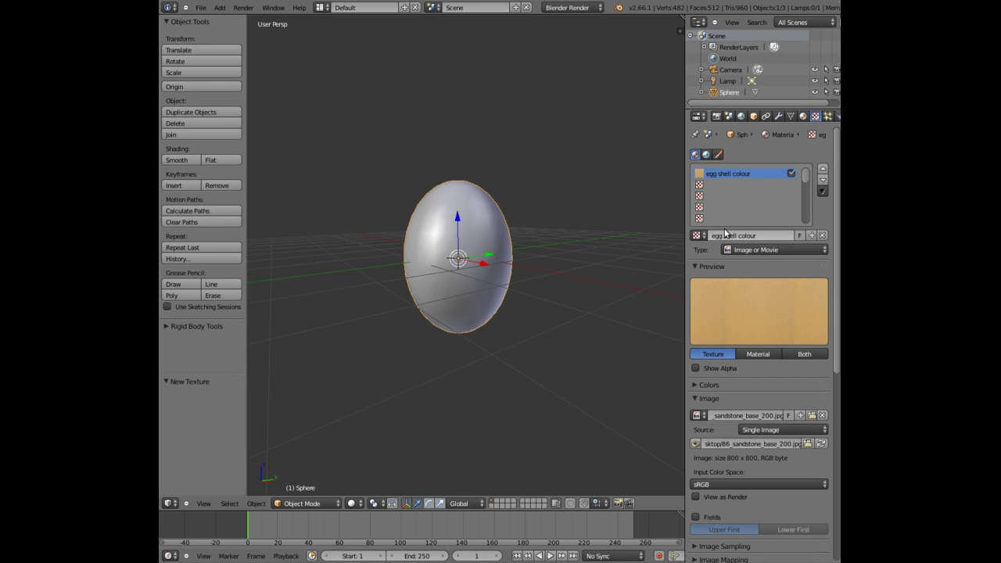
# - Add a new Image or Movie texture in the second texture slot
pyautogui.click(720, 187)
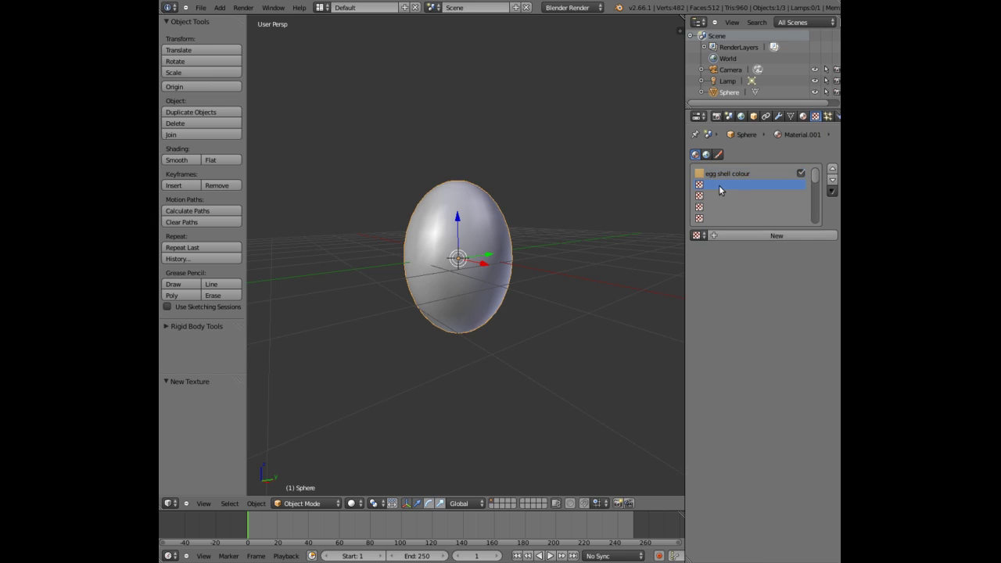
pyautogui.click(774, 236)
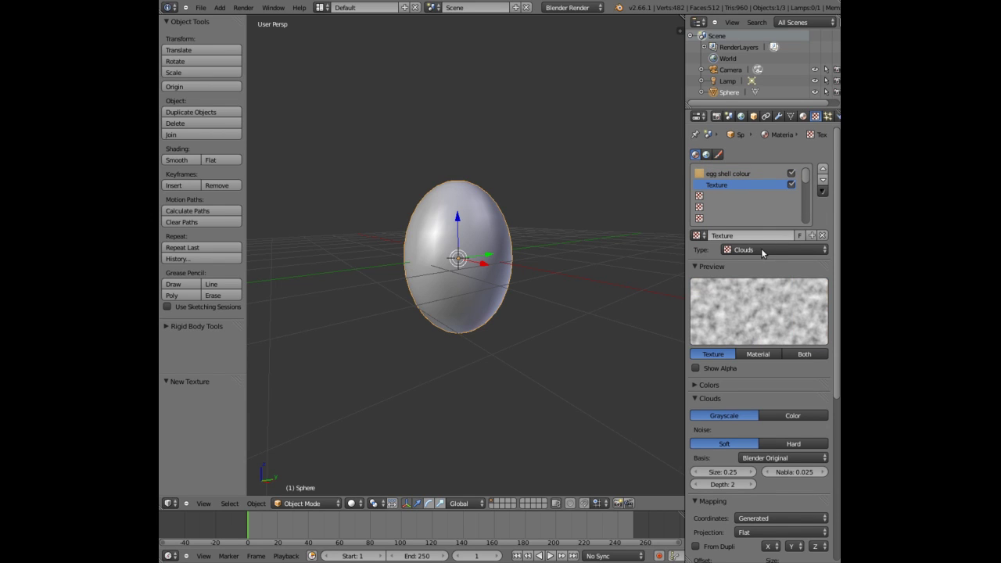
pyautogui.click(761, 248)
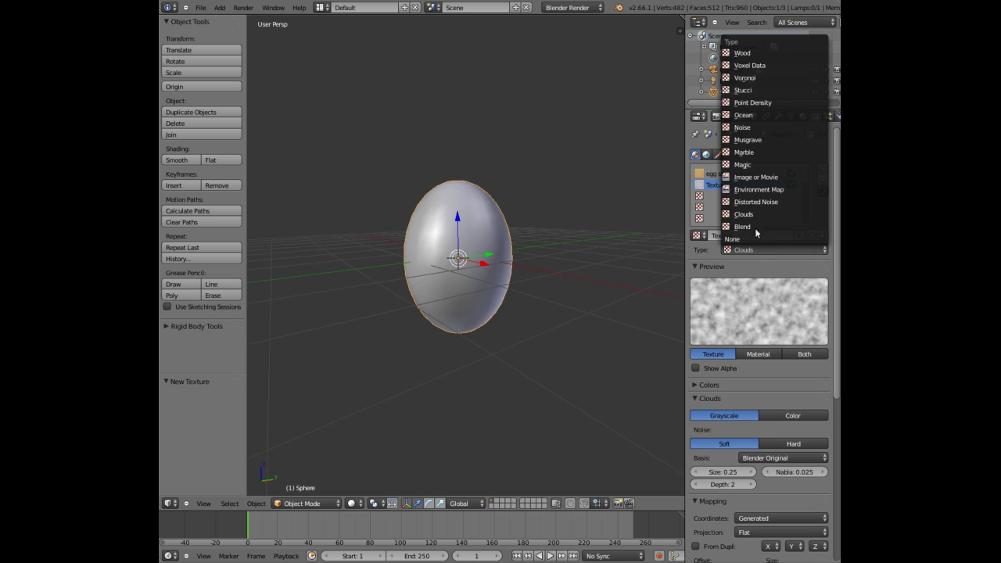
pyautogui.click(749, 179)
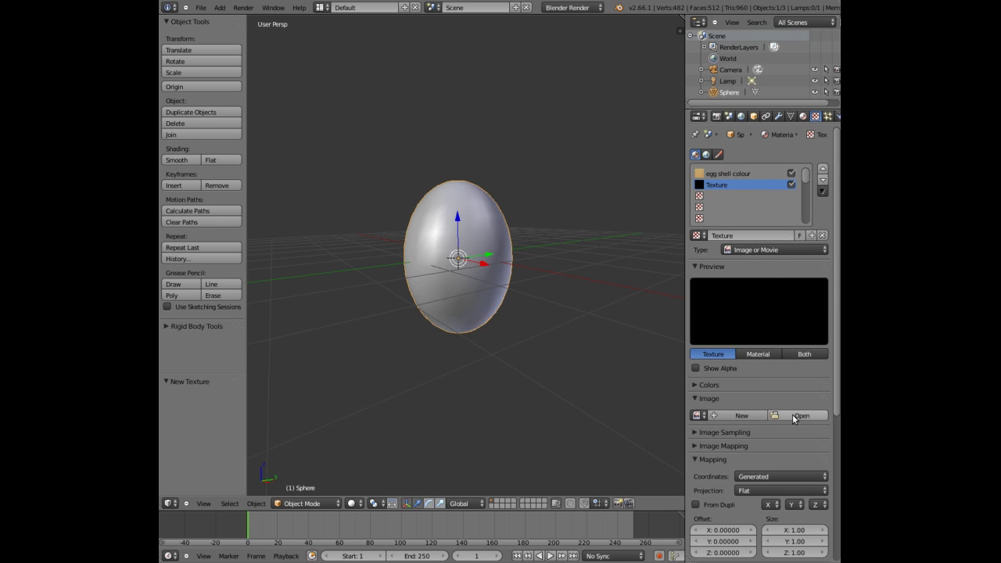
# - Load 86_sandstone_base_200 (copy).jpg from the Desktop and name the texture 'egg shell grey'
pyautogui.click(793, 418)
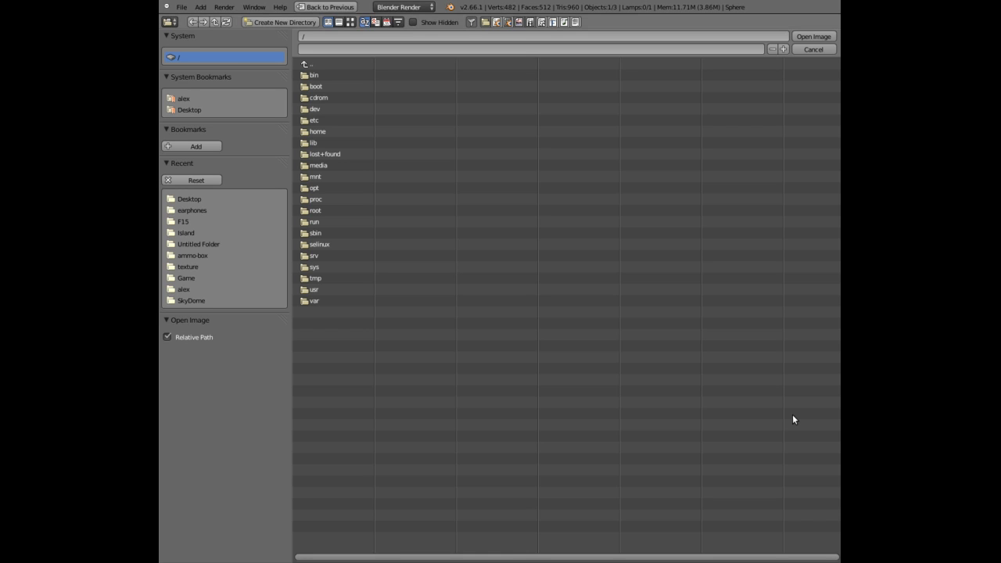
pyautogui.click(192, 111)
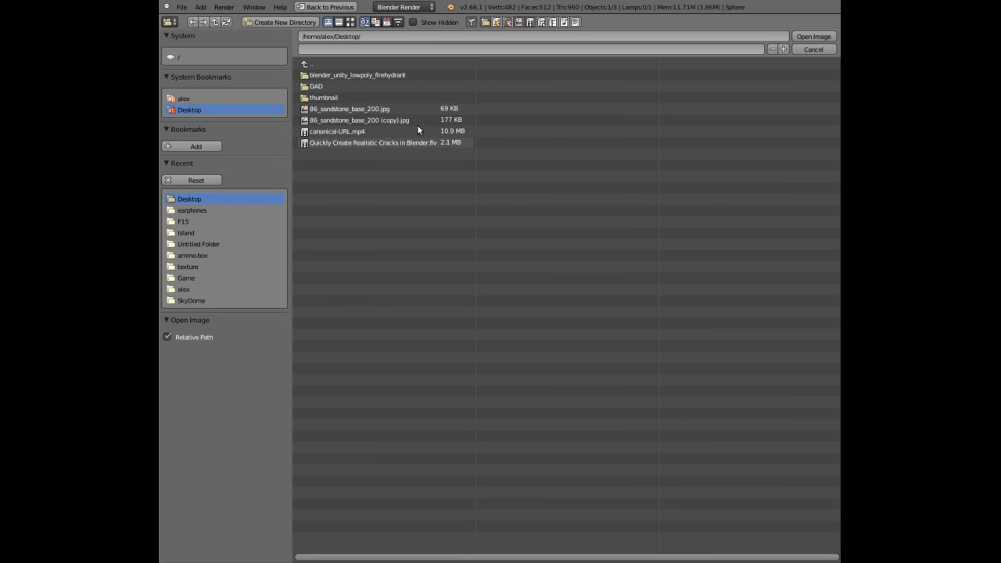
pyautogui.doubleClick(383, 120)
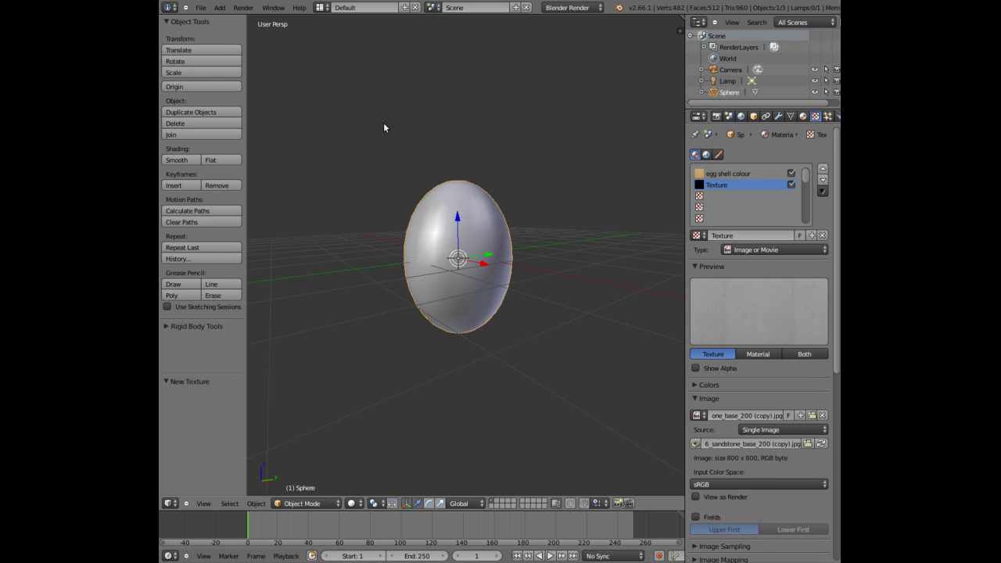
pyautogui.click(735, 236)
pyautogui.write('egg')
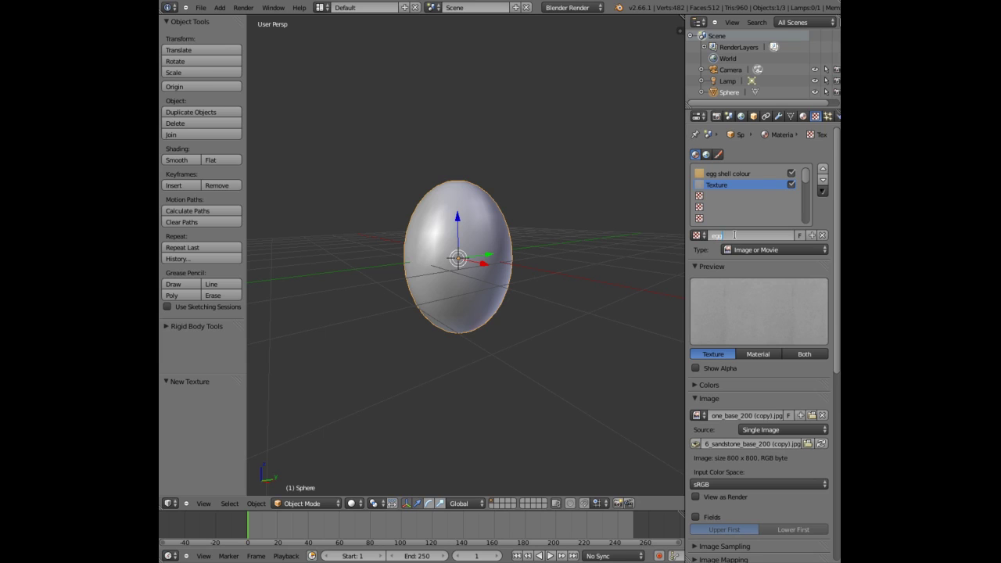
pyautogui.write(' shell grey')
pyautogui.press('Return')
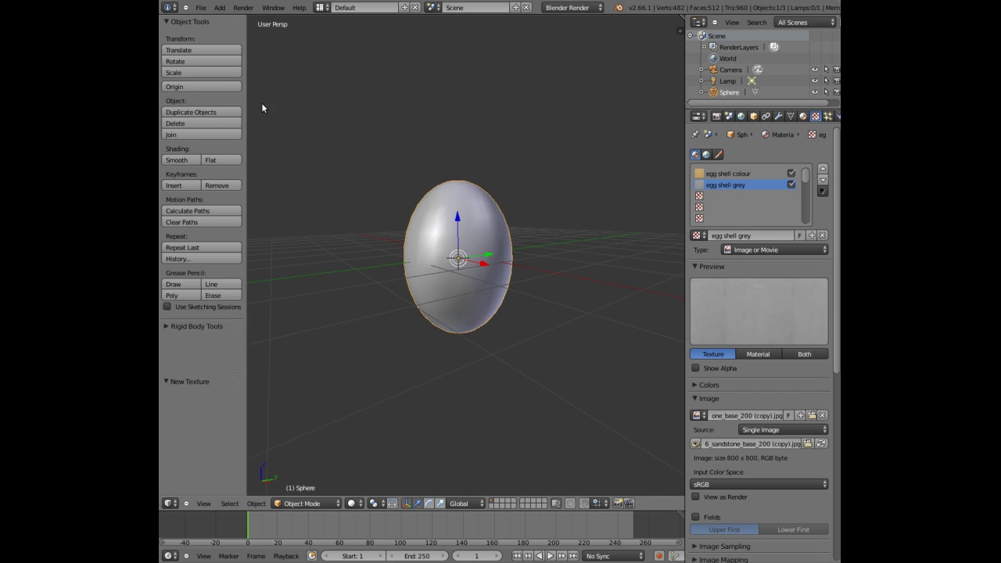
# - Render a face-on test image of the grey-bumped egg, then go back to a top-down 3D view
pyautogui.moveTo(618, 227); pyautogui.dragTo(696, 94, button='middle')
pyautogui.click(718, 116)
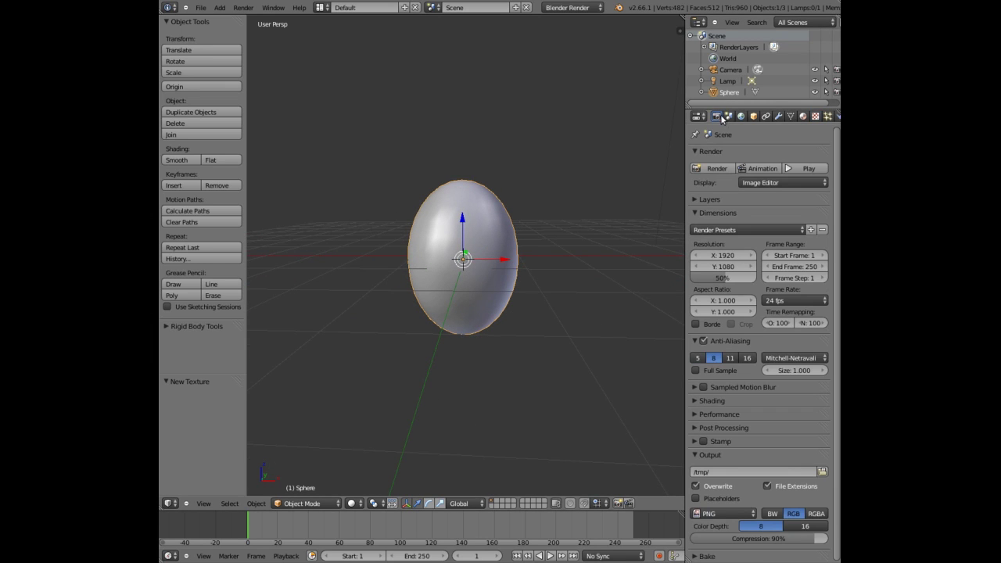
pyautogui.click(723, 169)
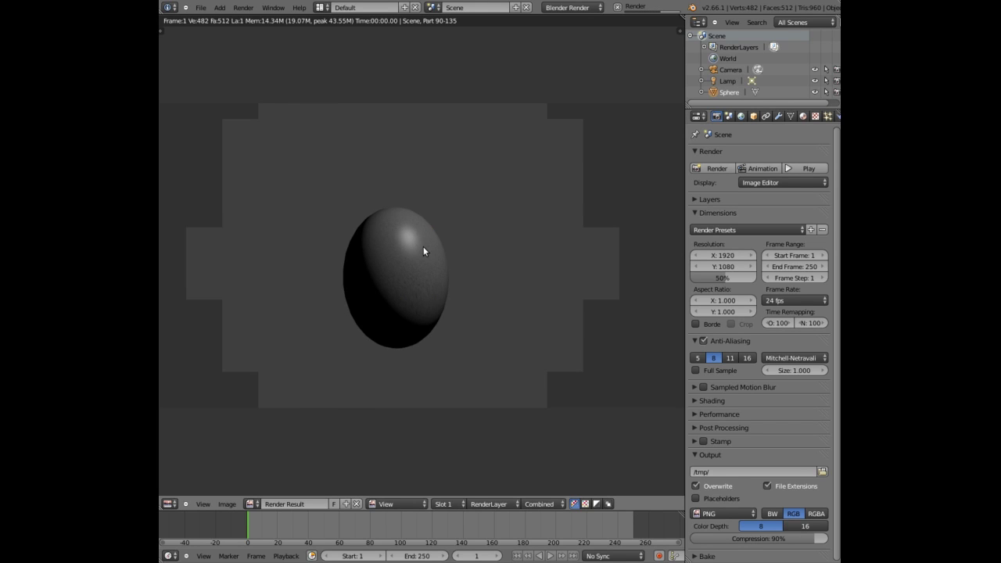
pyautogui.press('Escape')
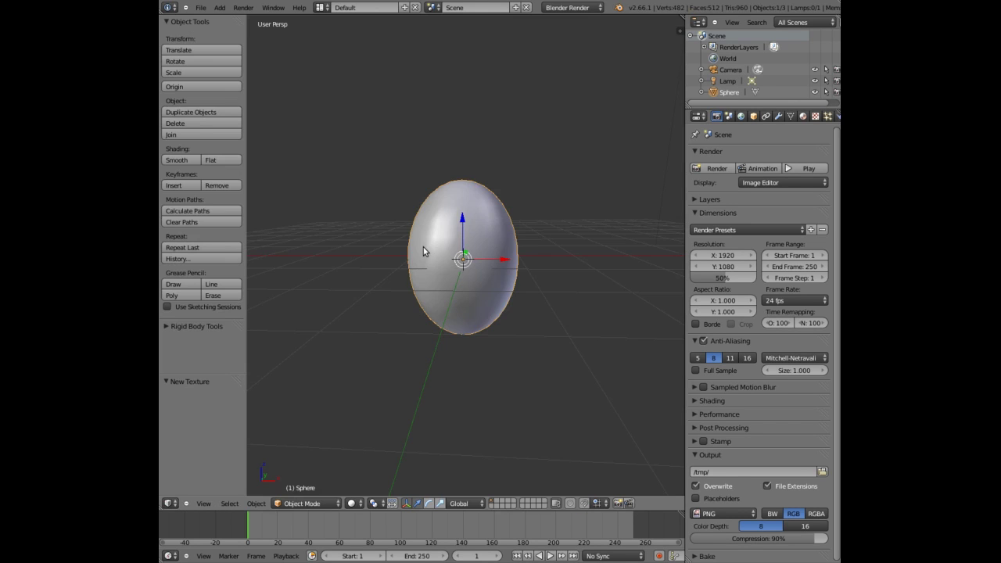
pyautogui.moveTo(536, 257); pyautogui.dragTo(484, 336, button='middle')
pyautogui.click(815, 116)
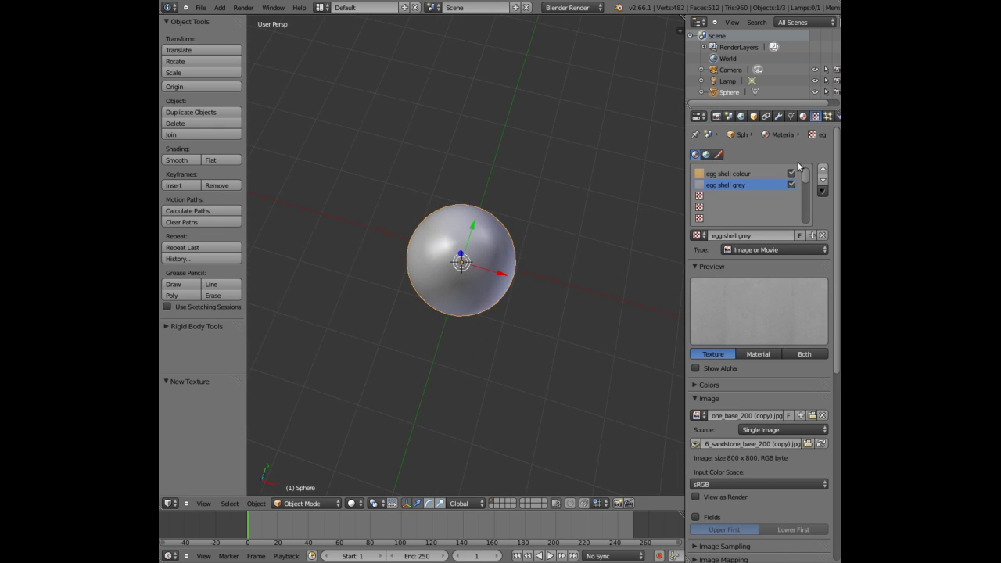
pyautogui.click(752, 173)
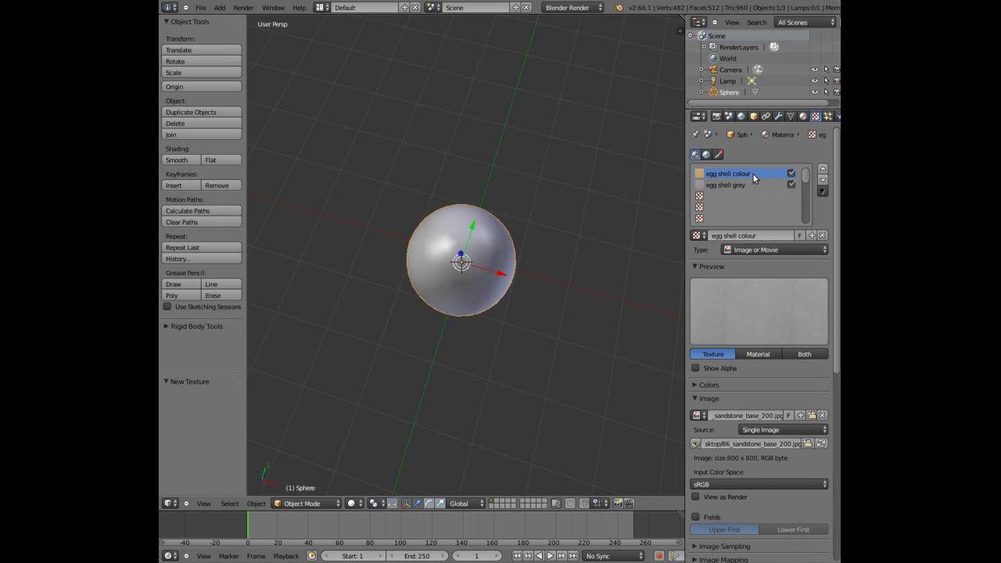
pyautogui.click(704, 196)
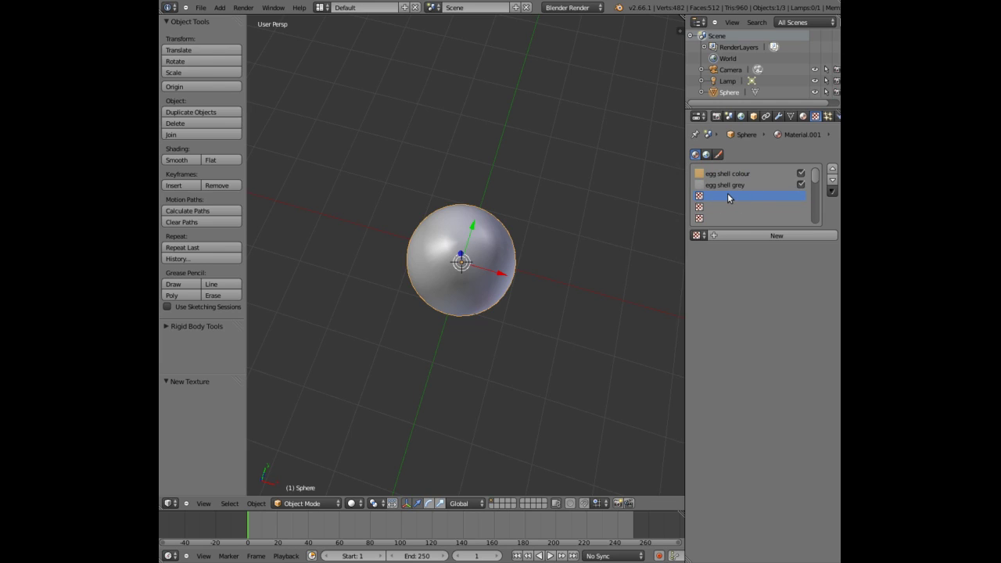
pyautogui.click(732, 173)
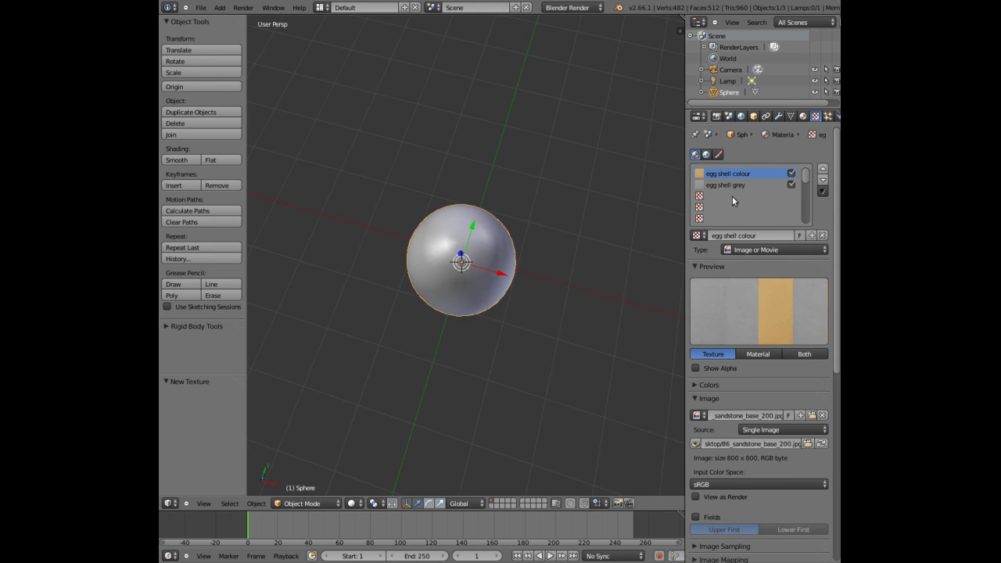
pyautogui.click(732, 196)
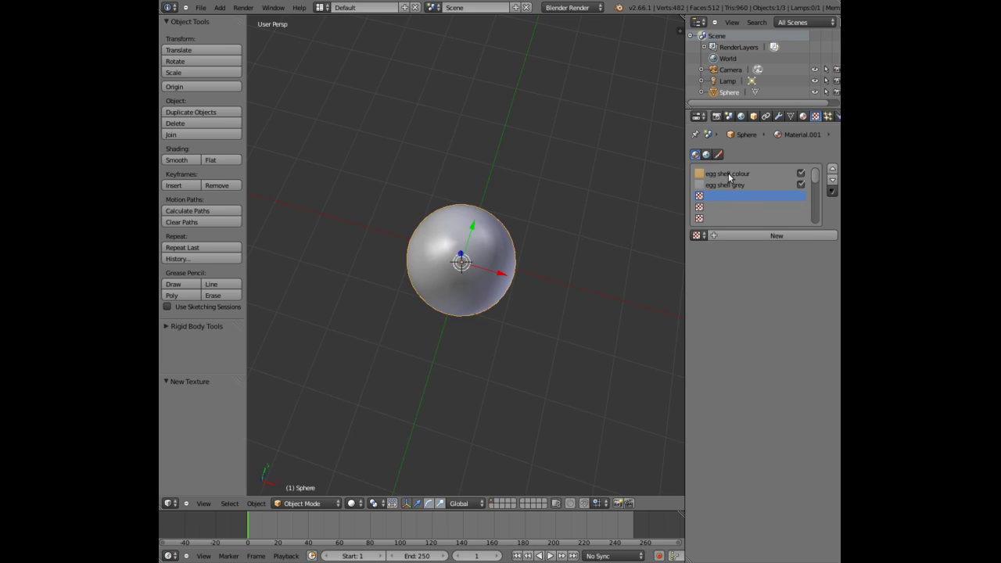
pyautogui.click(728, 173)
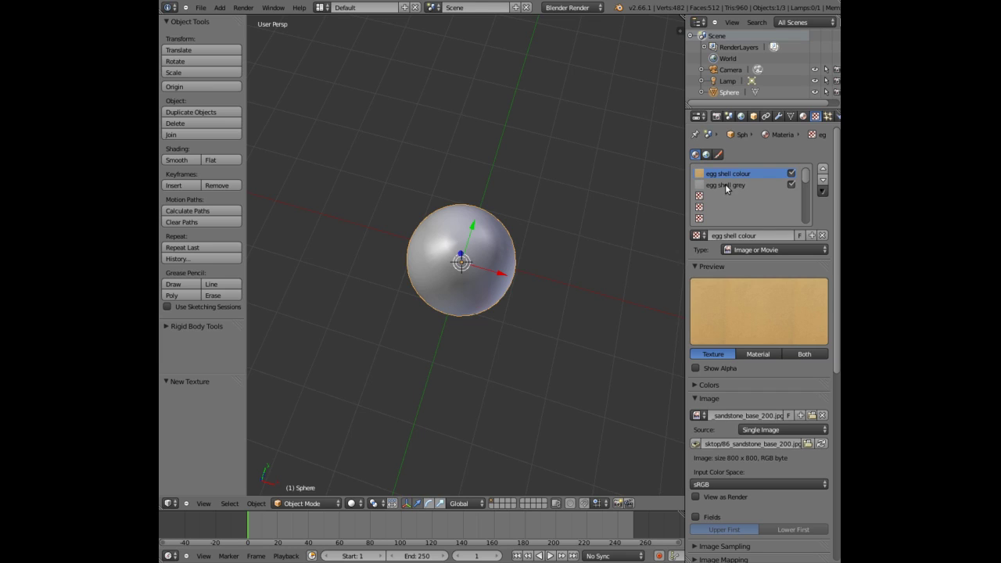
pyautogui.click(725, 184)
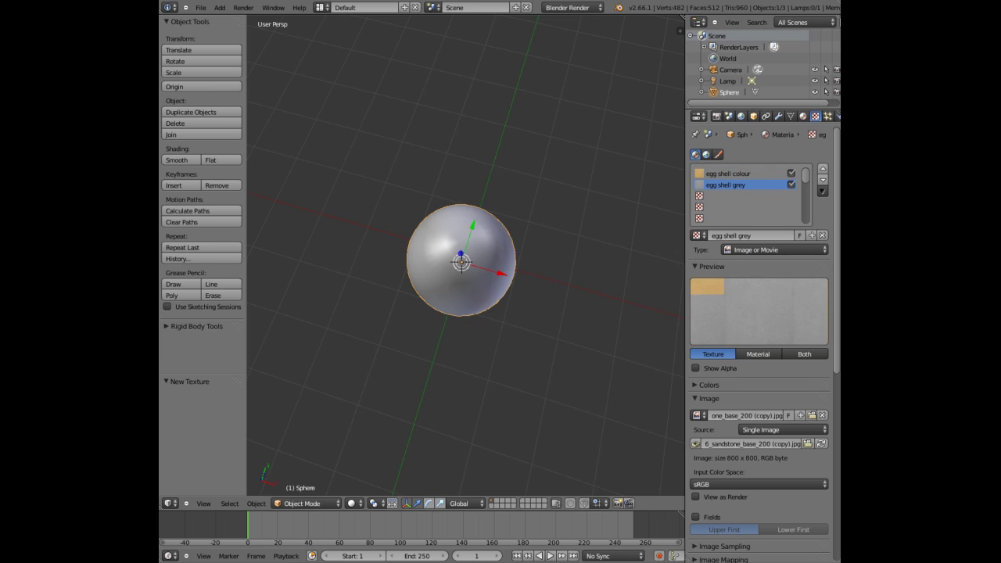
# - Select the egg shell colour texture slot and review its Mapping and Influence panels
pyautogui.moveTo(838, 227); pyautogui.dragTo(839, 367)
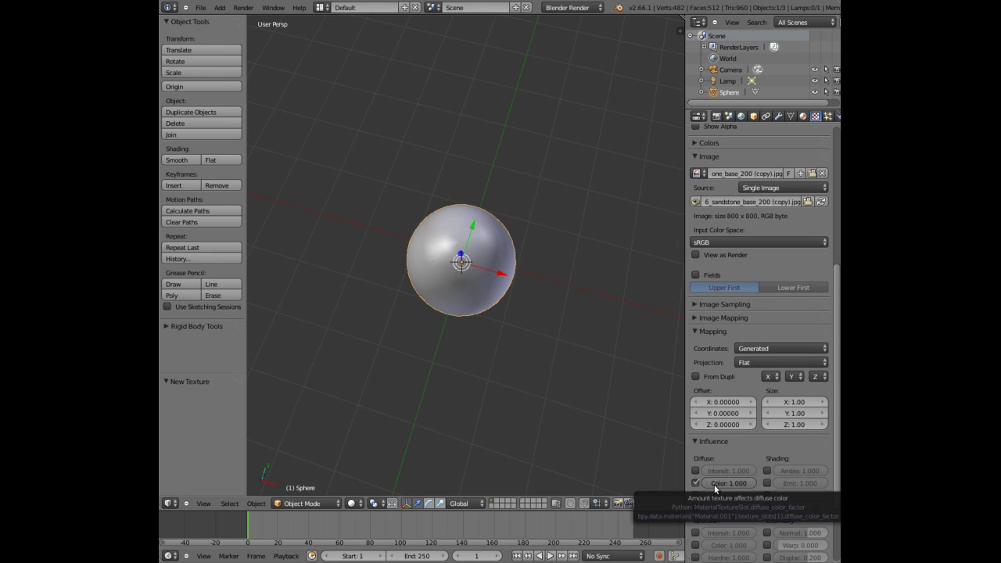
pyautogui.scroll(2, 837, 282)
pyautogui.scroll(6, 756, 161)
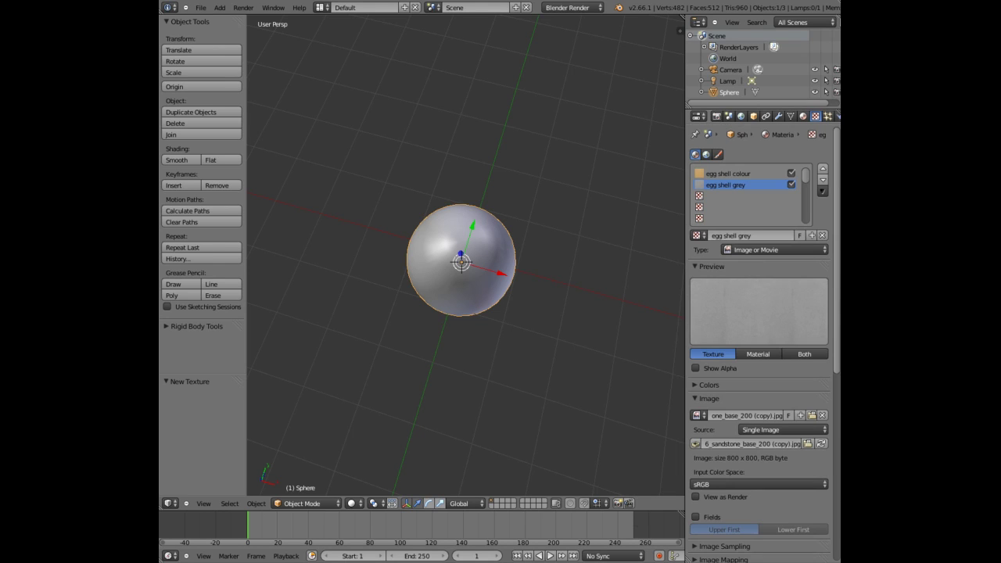
pyautogui.click(729, 171)
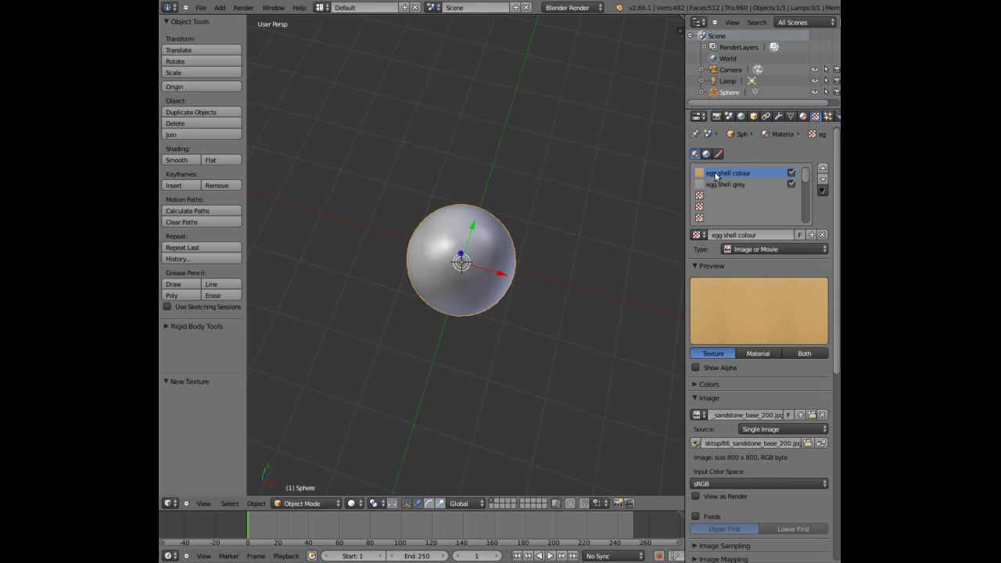
pyautogui.scroll(-6, 837, 184)
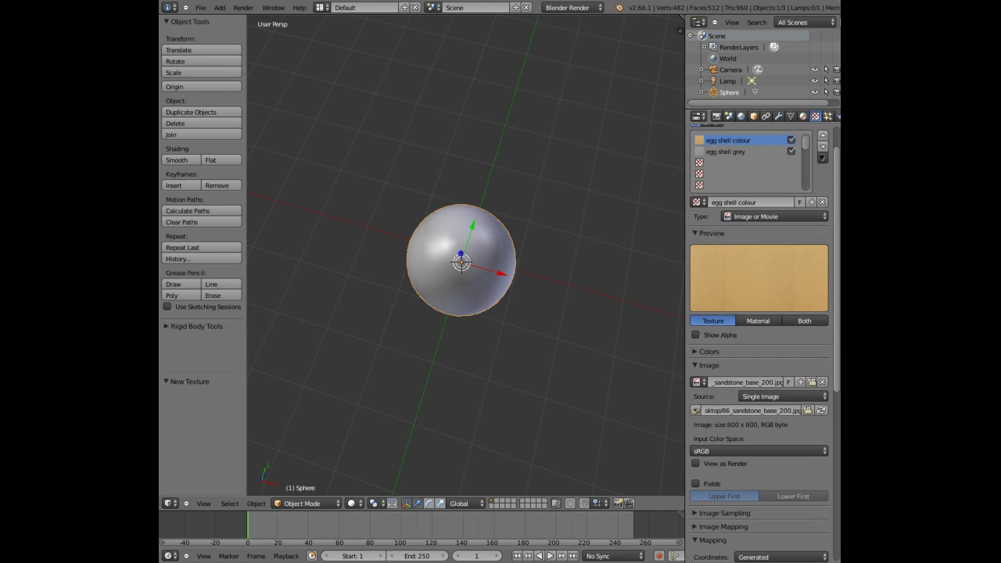
pyautogui.scroll(-1, 782, 376)
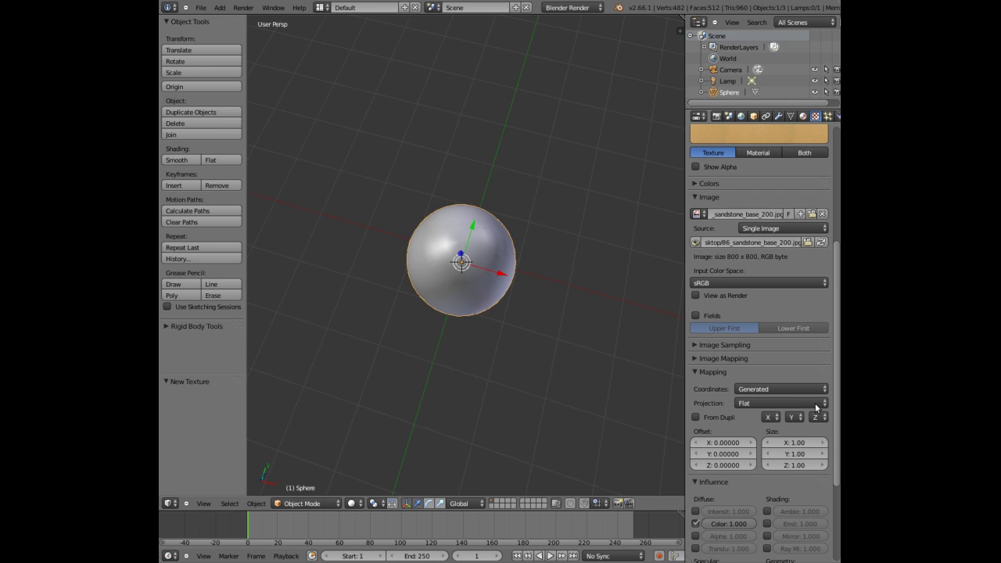
pyautogui.scroll(6, 782, 235)
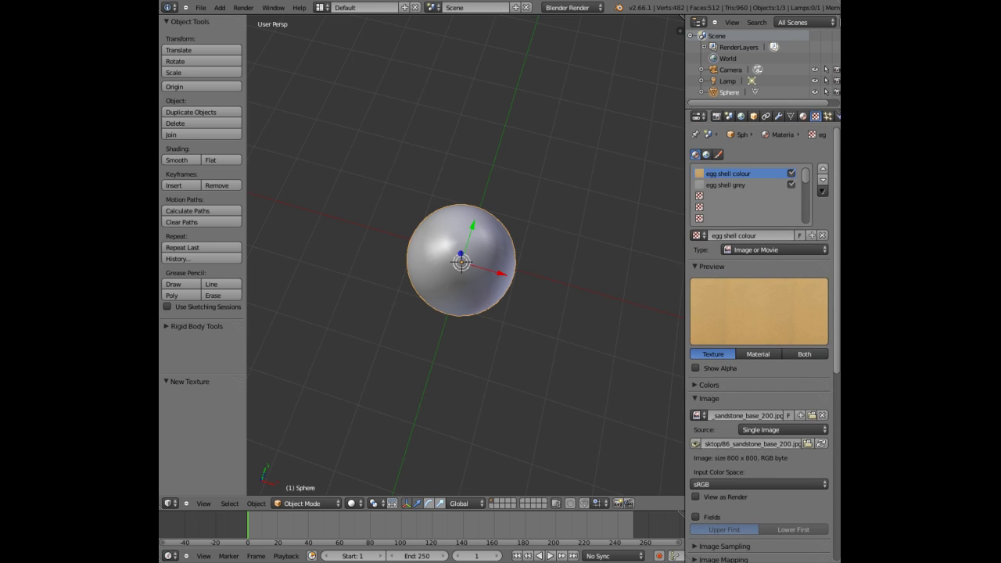
# - Turn off Diffuse Color influence on egg shell grey and render the egg with F12
pyautogui.click(718, 185)
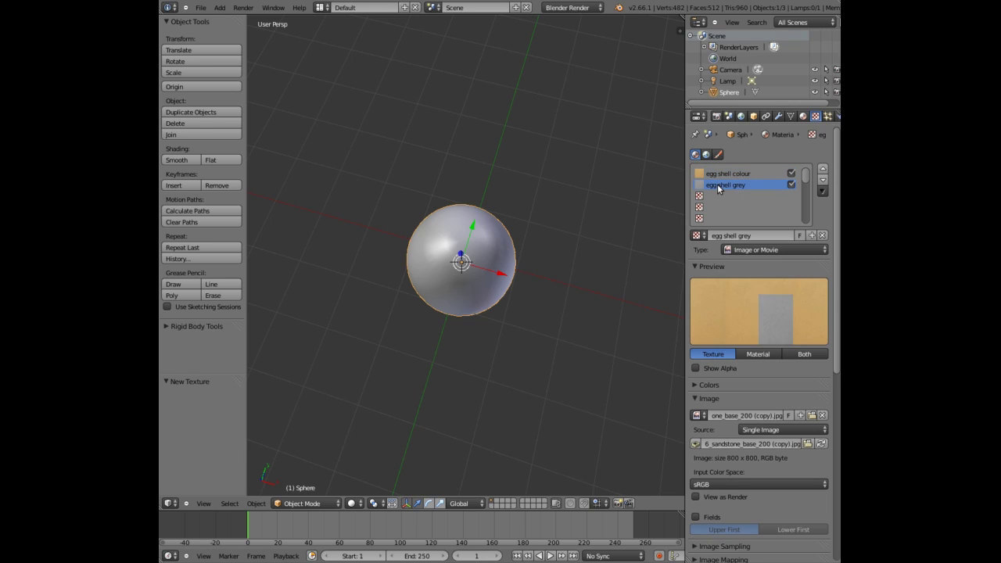
pyautogui.scroll(-8, 772, 415)
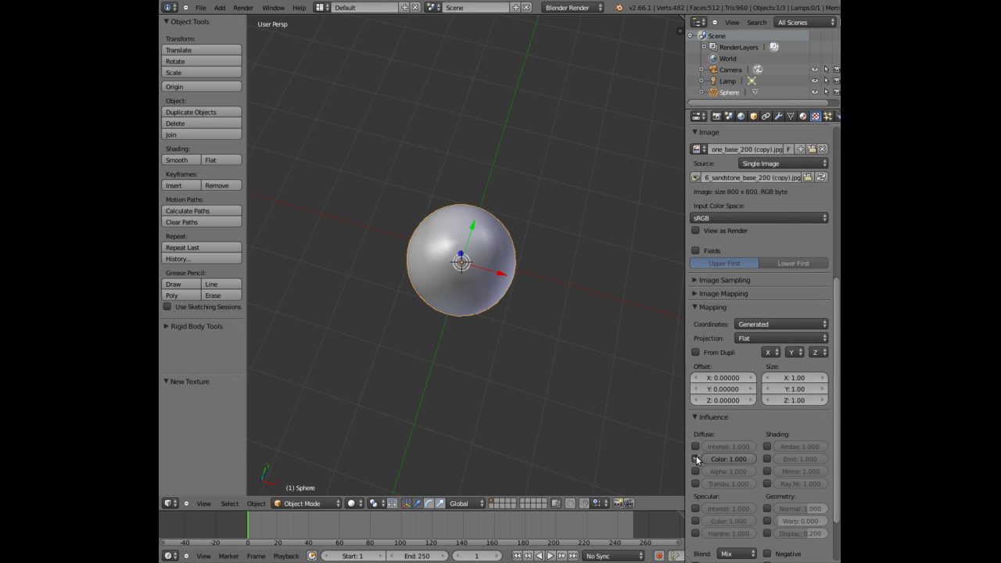
pyautogui.click(696, 459)
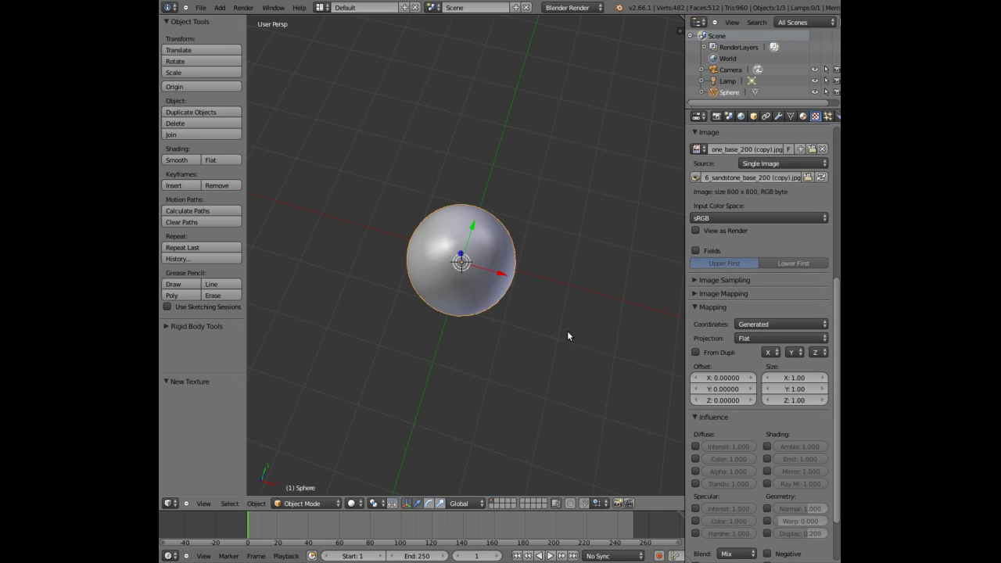
pyautogui.press('F12')
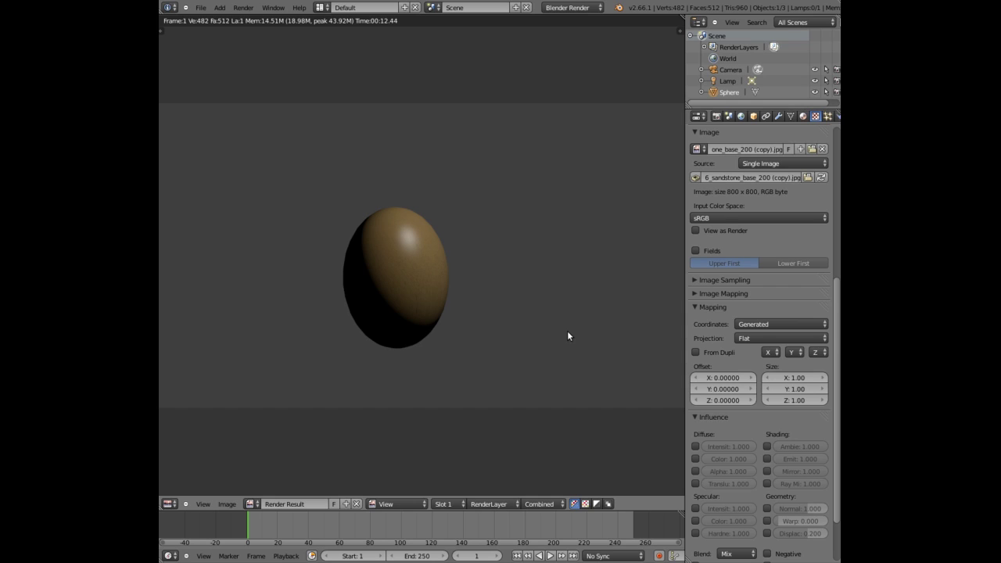
# - Close the render and switch the viewport to View > Camera
pyautogui.press('Escape')
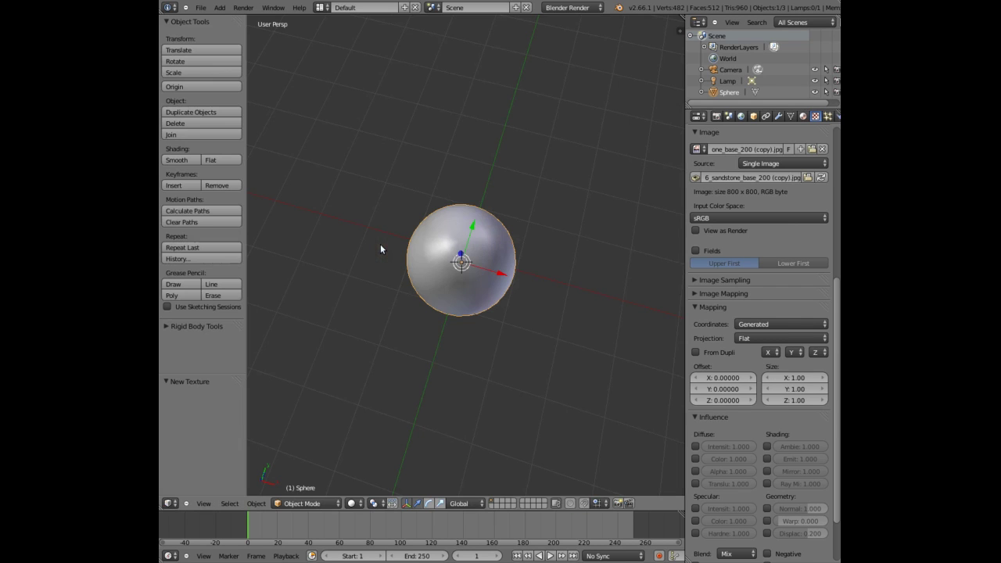
pyautogui.click(200, 504)
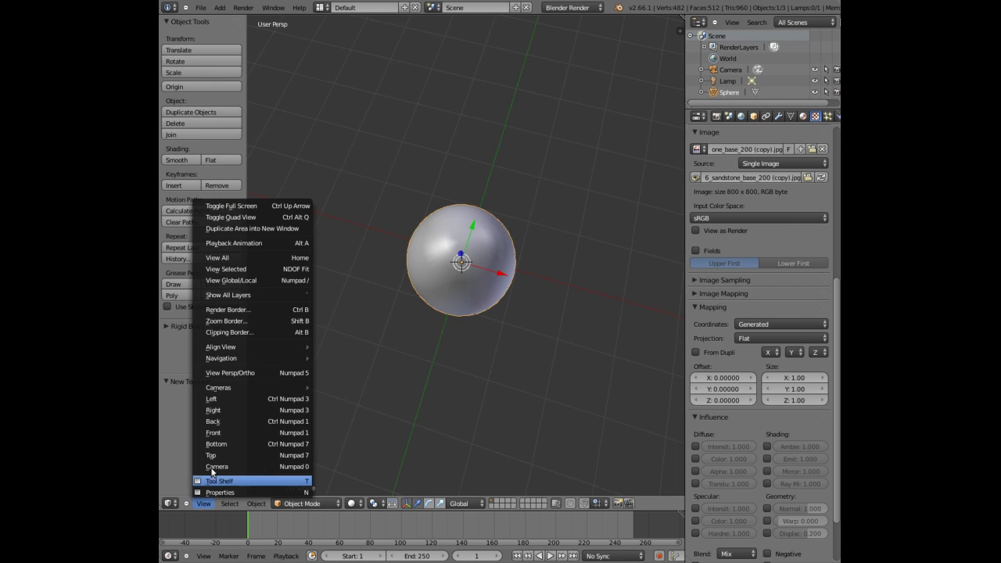
pyautogui.click(211, 466)
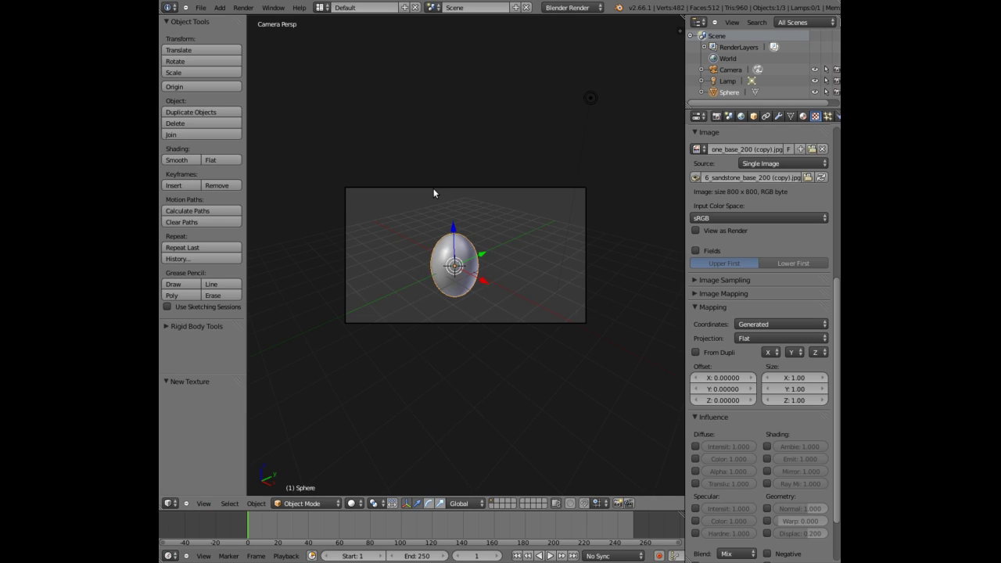
# - Move the camera closer along its Z axis, then reselect the egg
pyautogui.rightClick(433, 186)
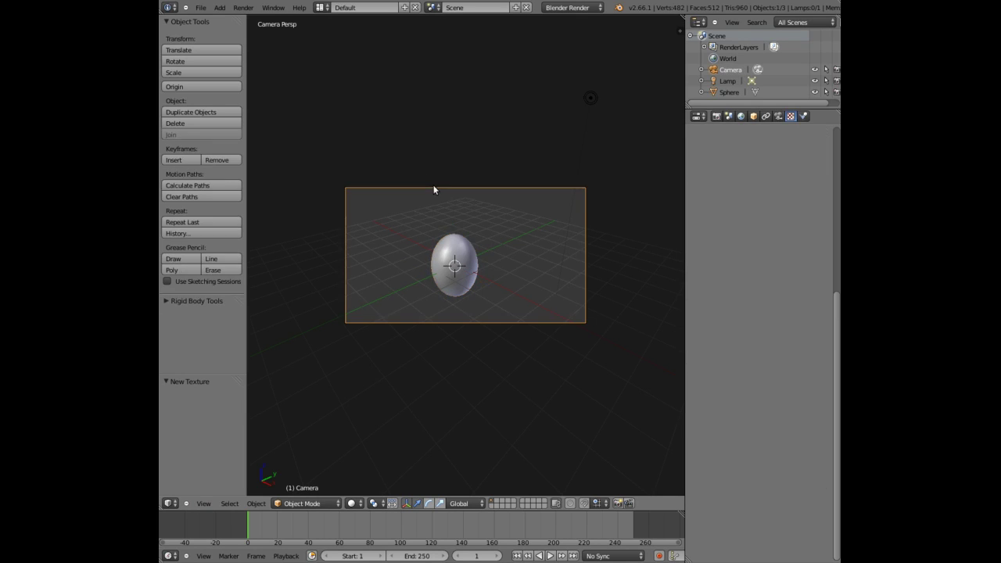
pyautogui.press('g')
pyautogui.press('z')
pyautogui.press('z')
pyautogui.click(469, 178)
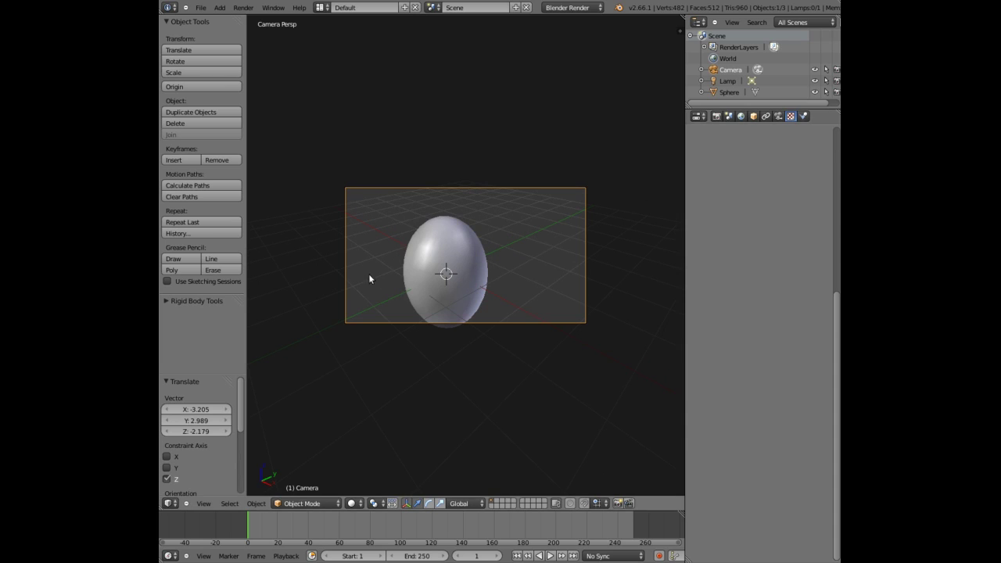
pyautogui.rightClick(461, 235)
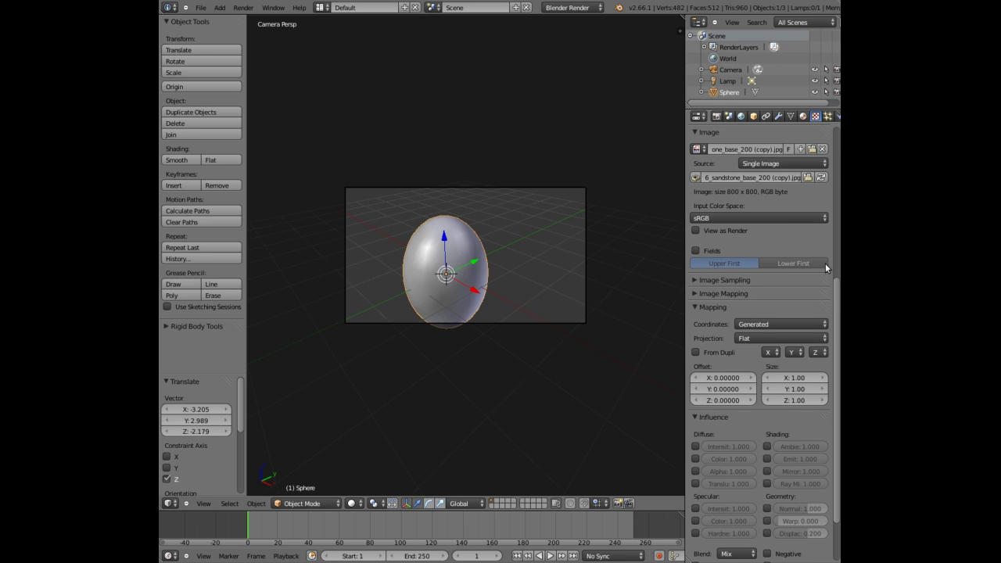
# - Enable Geometry > Normal influence on the egg shell grey texture so it bumps the egg
pyautogui.scroll(8, 837, 294)
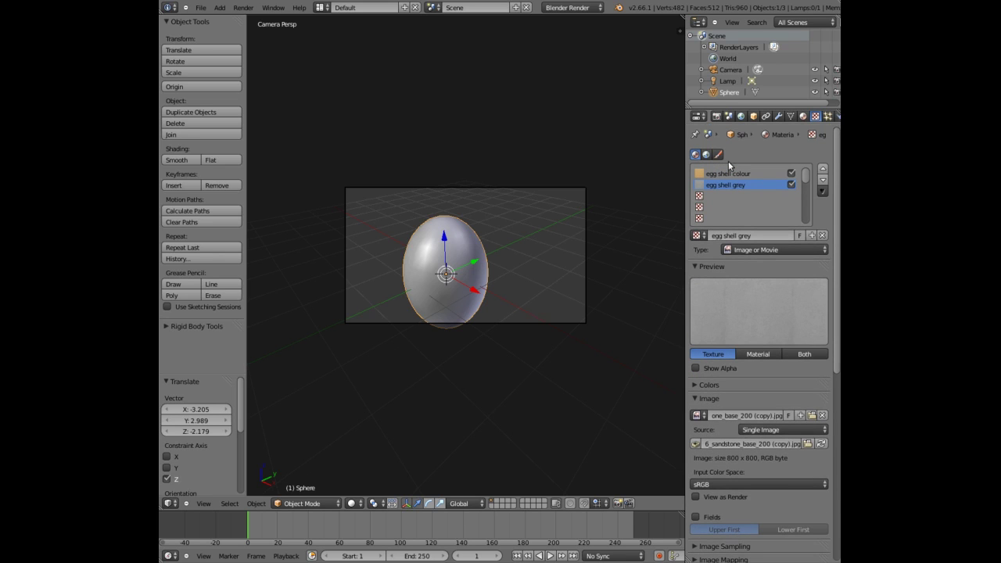
pyautogui.click(716, 173)
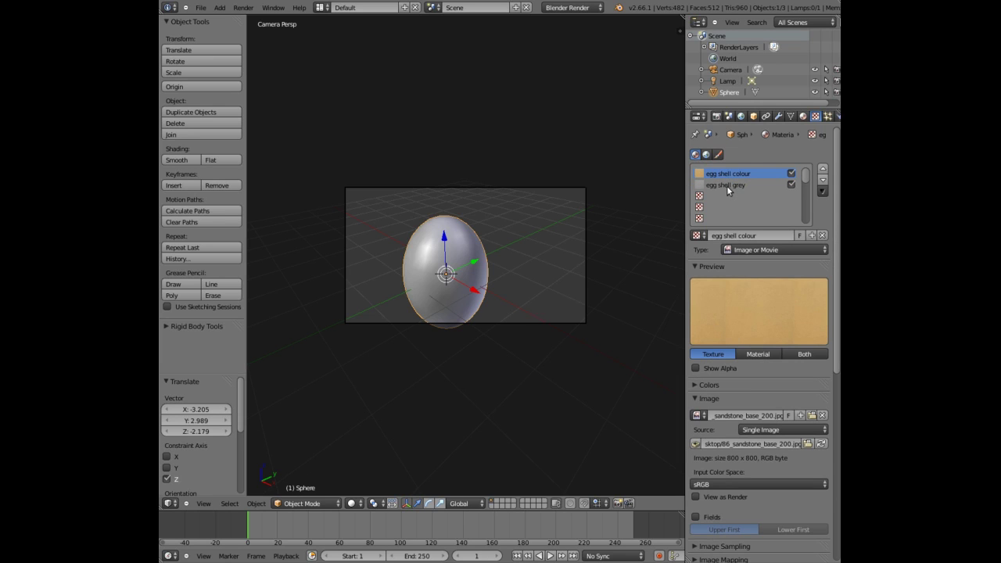
pyautogui.click(727, 185)
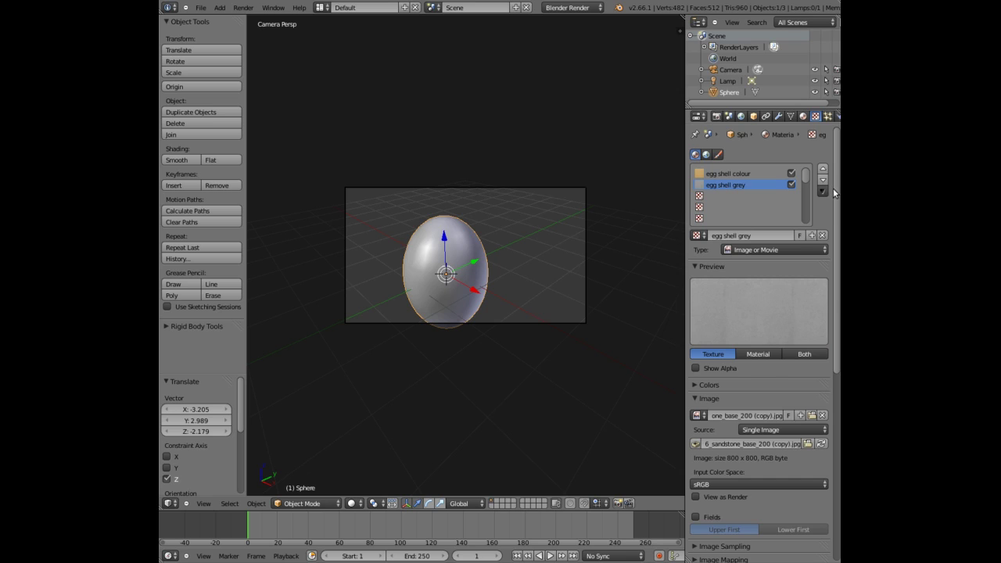
pyautogui.scroll(-3, 837, 195)
pyautogui.scroll(-6, 769, 506)
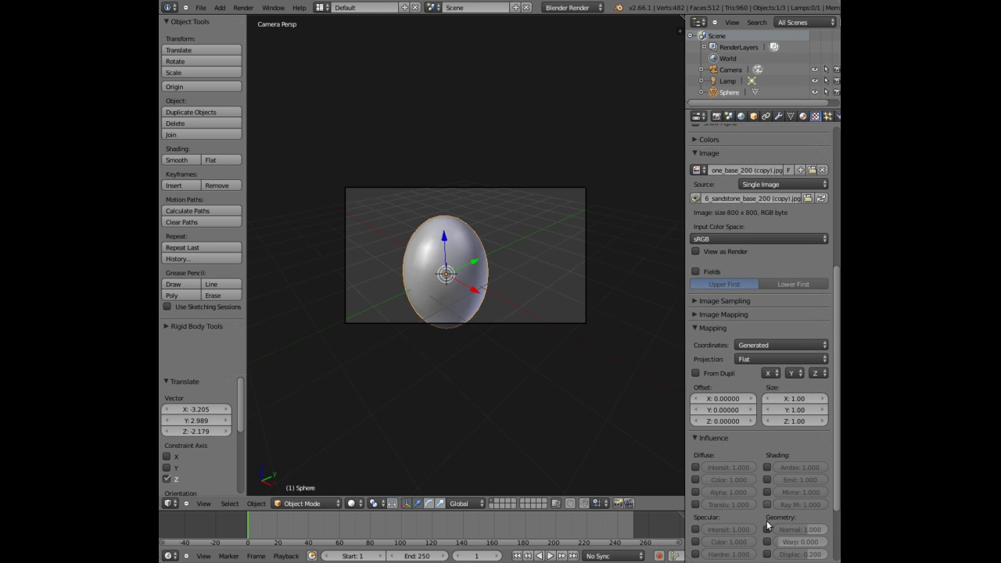
pyautogui.click(768, 528)
# - Render the scene with F12 to preview the bumpy tan egg
pyautogui.press('F12')
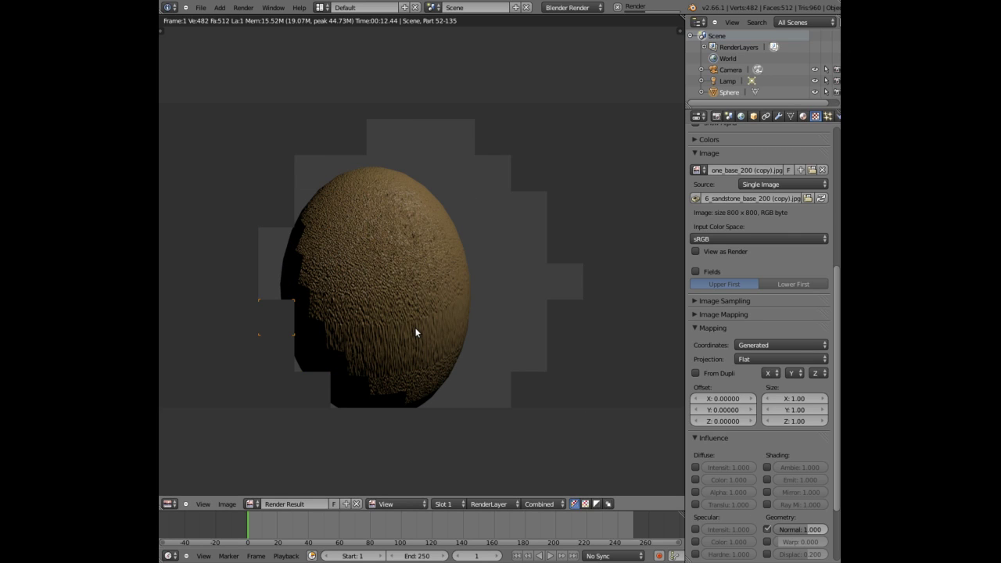
# - Lower egg shell grey's Normal influence to 0.101 and re-render the egg
pyautogui.press('Escape')
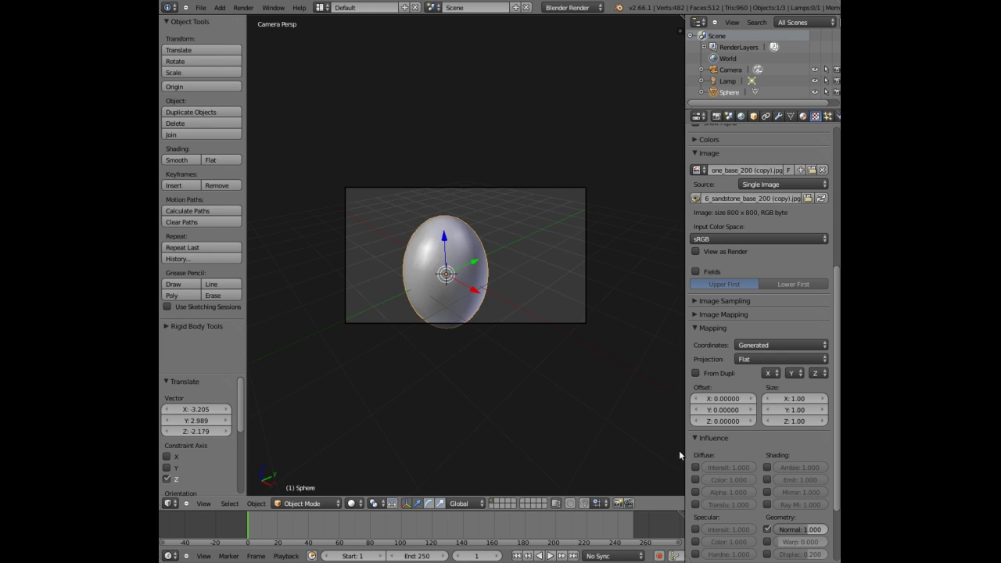
pyautogui.moveTo(811, 529); pyautogui.dragTo(784, 532)
pyautogui.press('F12')
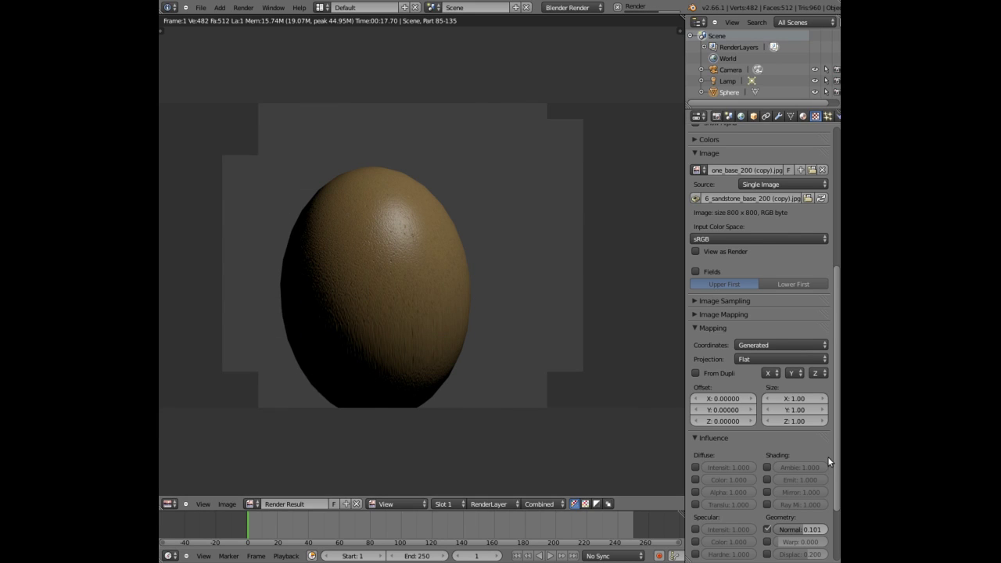
pyautogui.scroll(8, 829, 352)
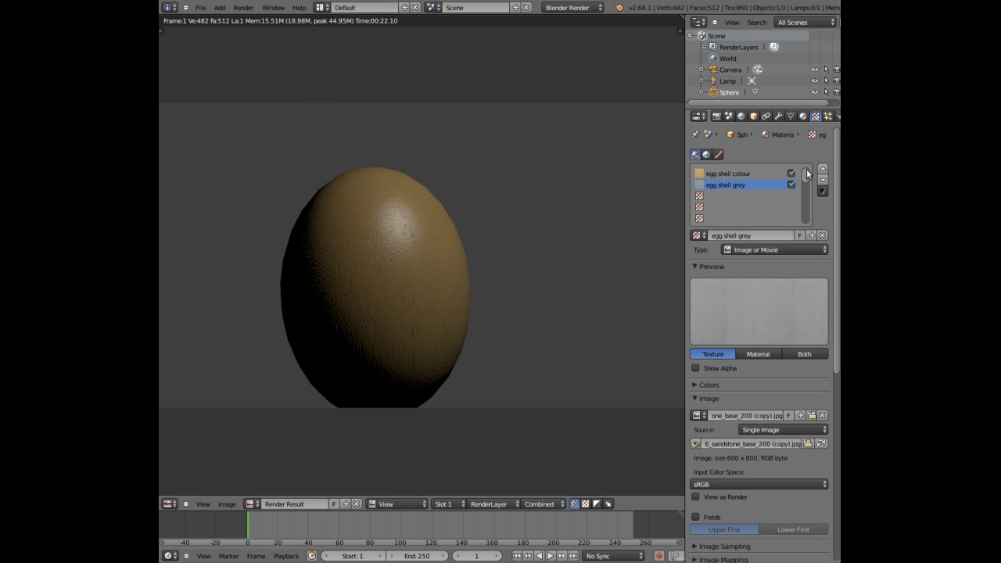
pyautogui.click(711, 174)
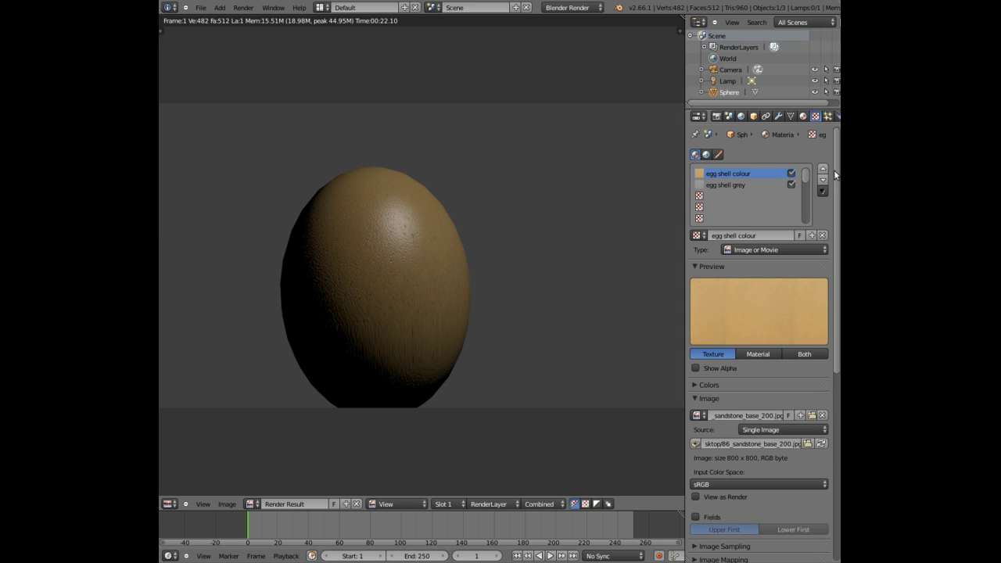
pyautogui.scroll(-8, 836, 175)
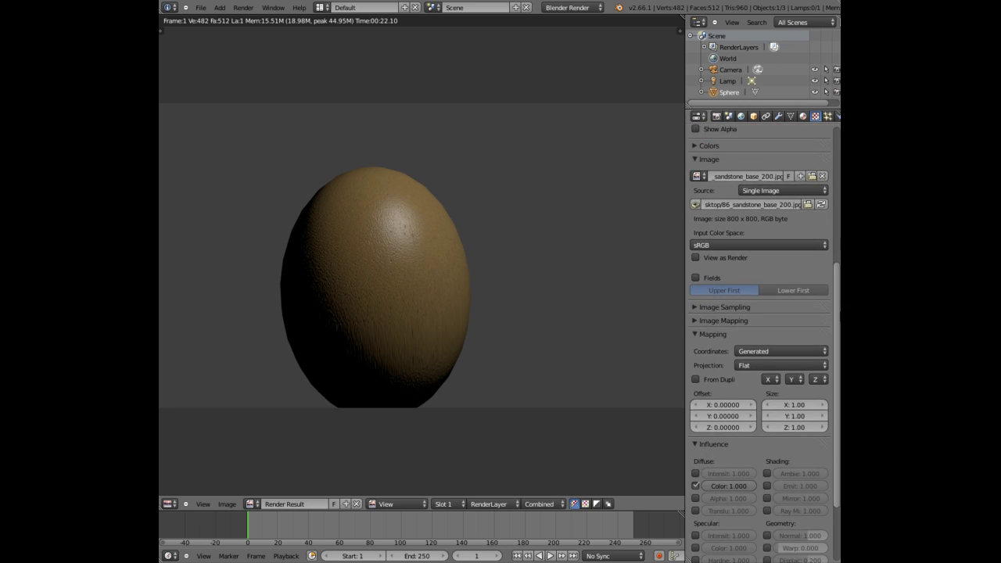
pyautogui.scroll(-1, 836, 175)
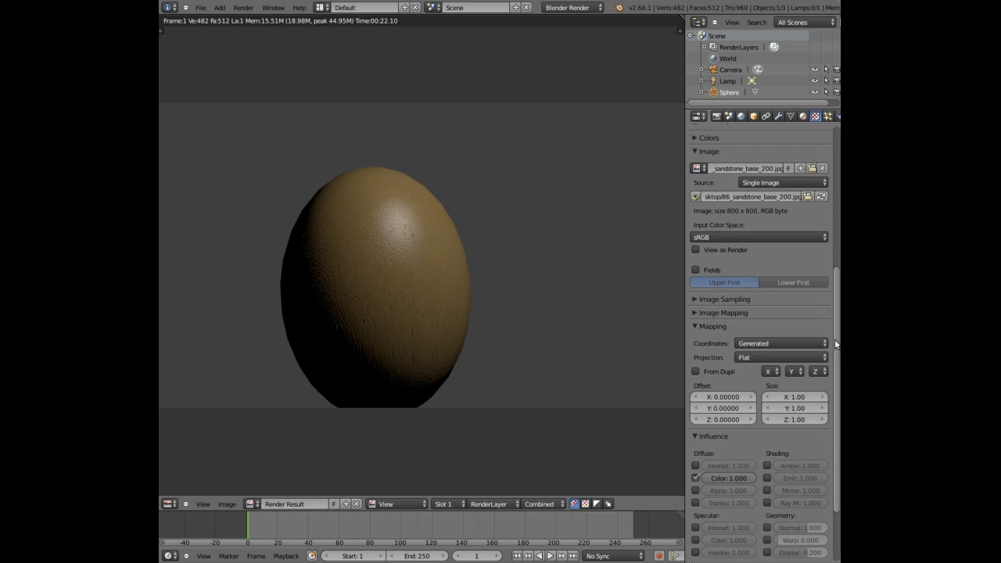
pyautogui.scroll(8, 837, 344)
pyautogui.click(716, 184)
pyautogui.scroll(-7, 835, 179)
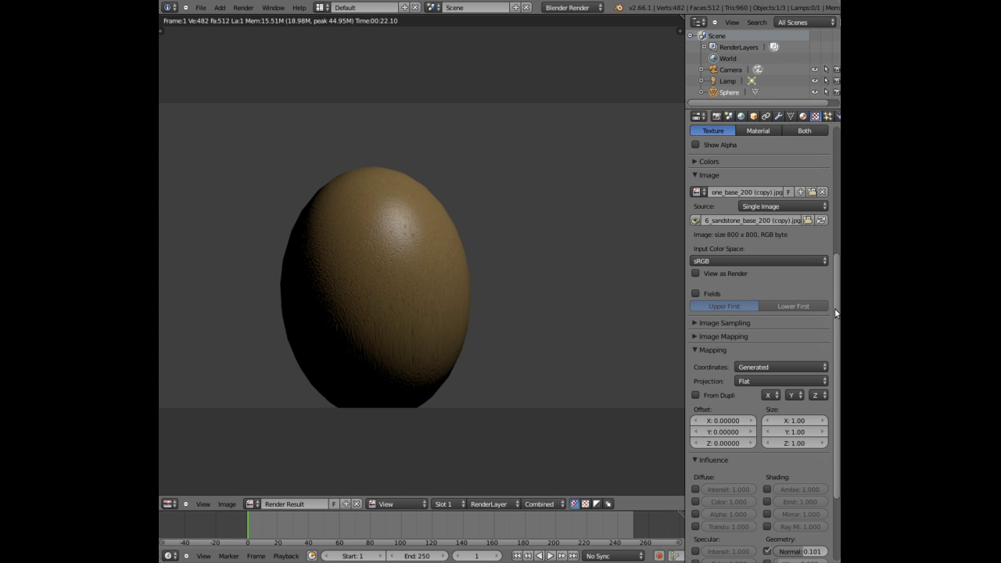
# - Set the egg shell grey texture's Mapping projection from Flat to Sphere
pyautogui.scroll(-4, 839, 361)
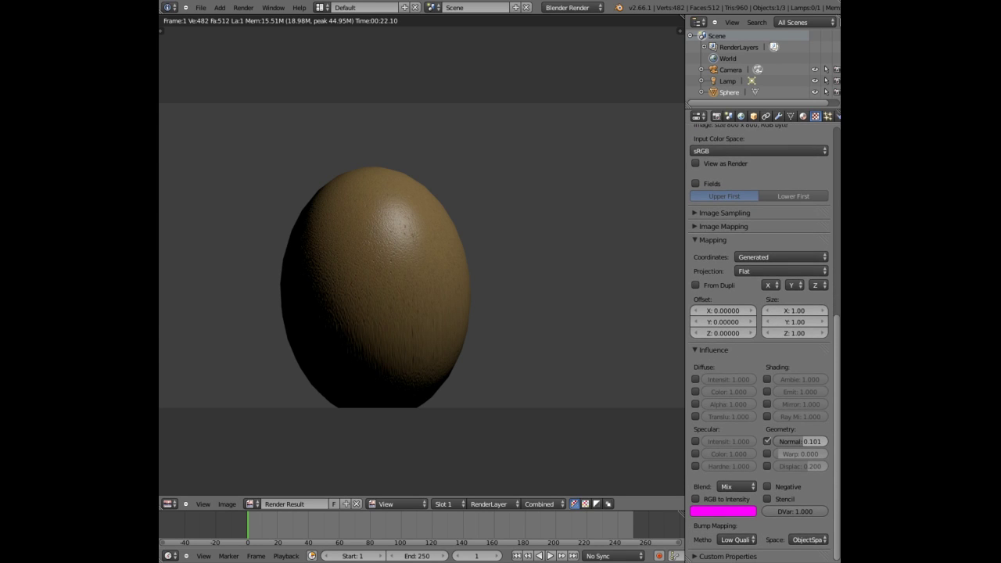
pyautogui.scroll(3, 838, 353)
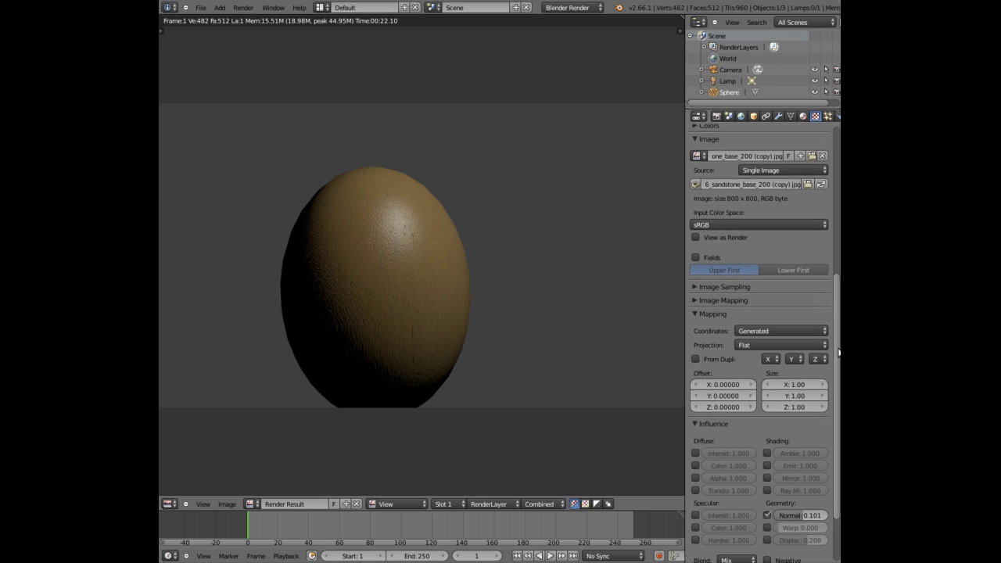
pyautogui.scroll(-1, 839, 353)
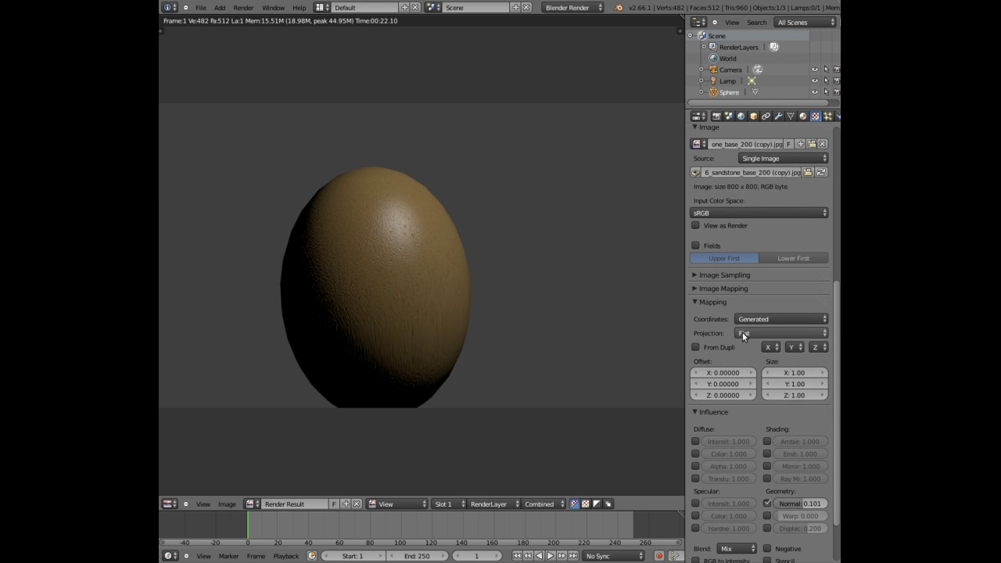
pyautogui.click(742, 332)
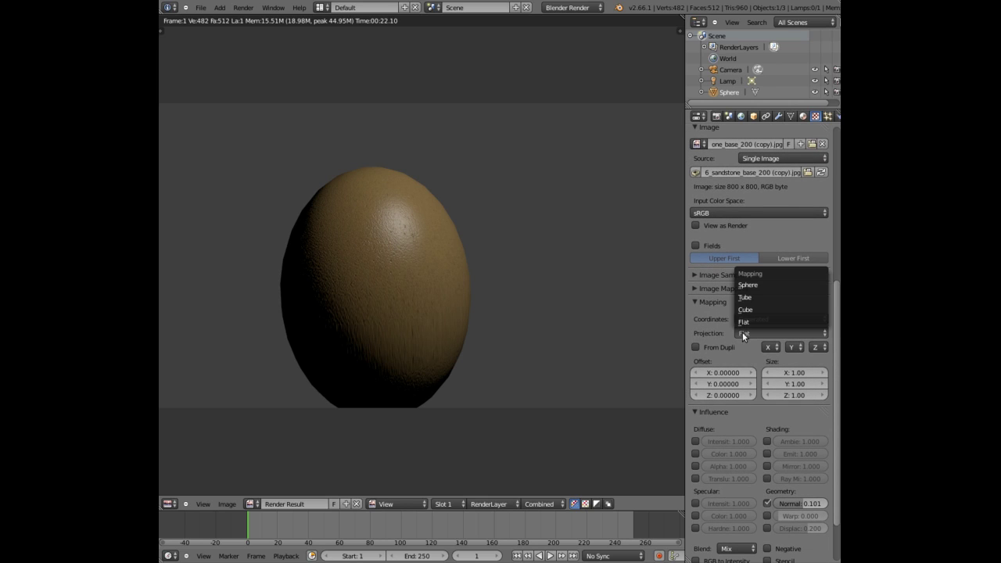
pyautogui.click(753, 286)
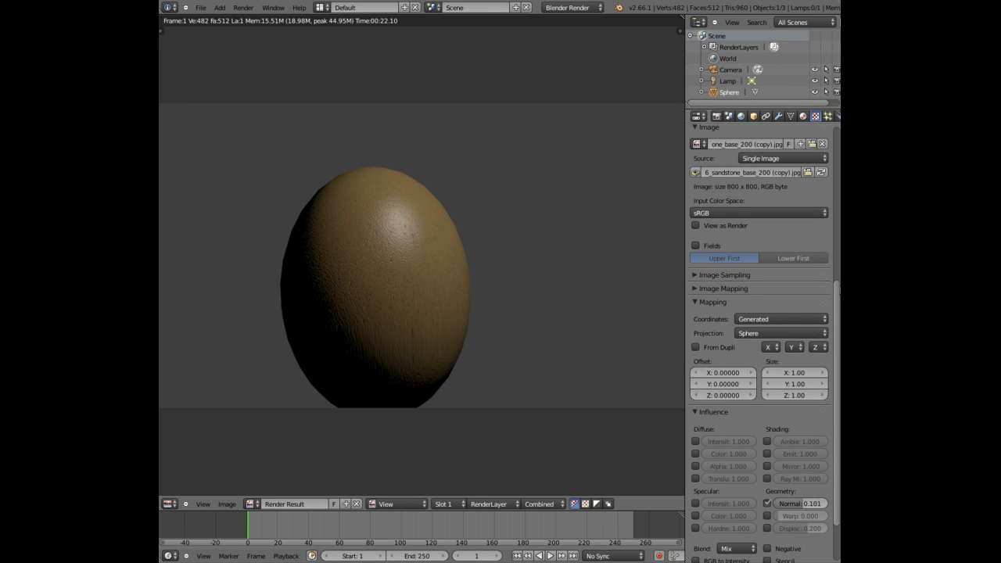
# - Set the egg shell colour texture's Mapping projection from Flat to Sphere
pyautogui.scroll(8, 839, 296)
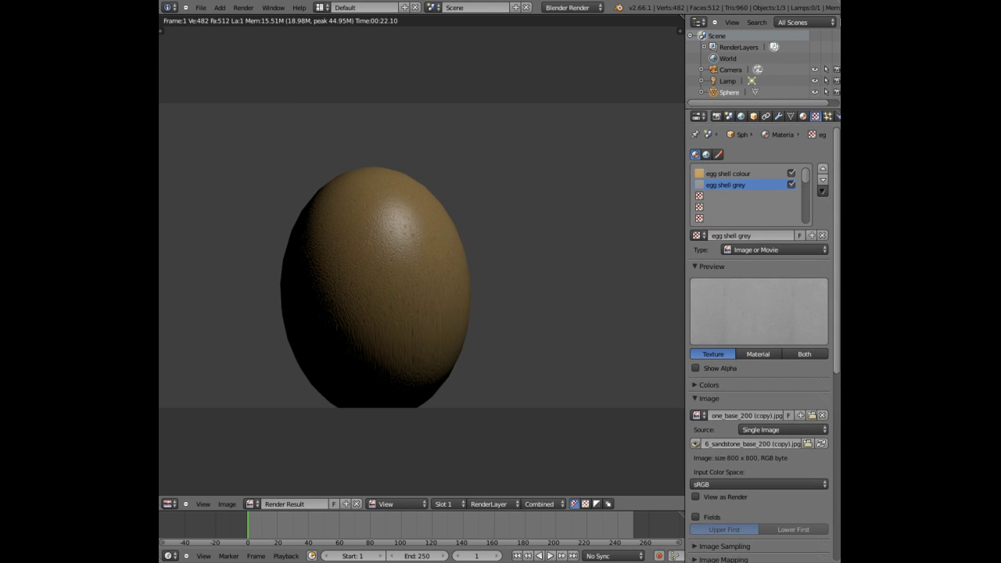
pyautogui.click(736, 174)
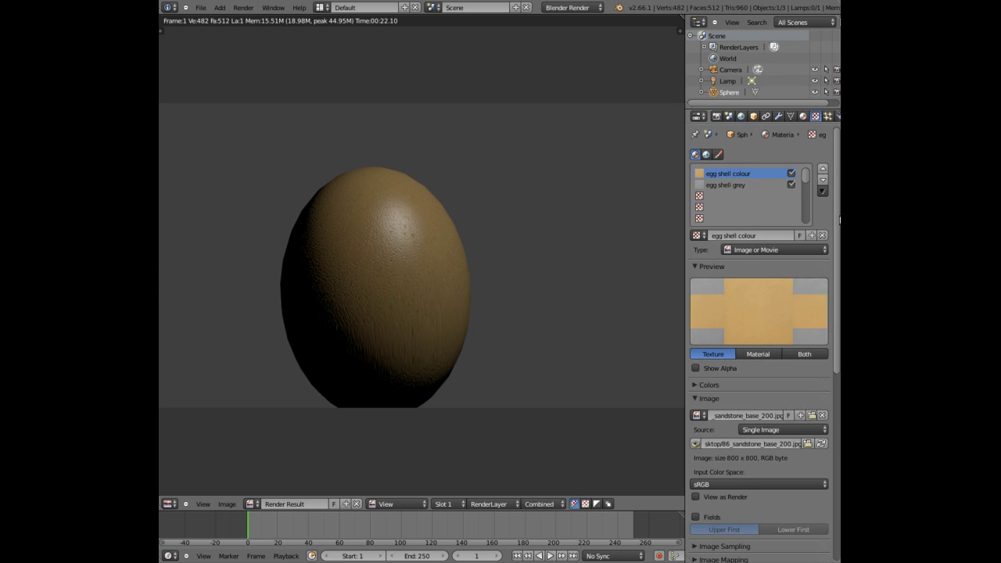
pyautogui.scroll(-1, 736, 174)
pyautogui.scroll(-8, 793, 332)
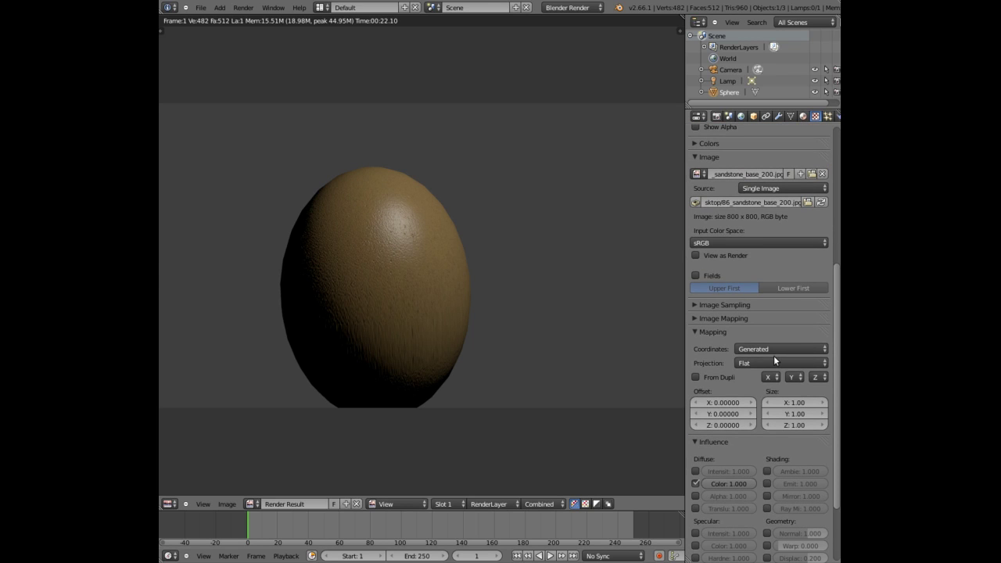
pyautogui.click(774, 362)
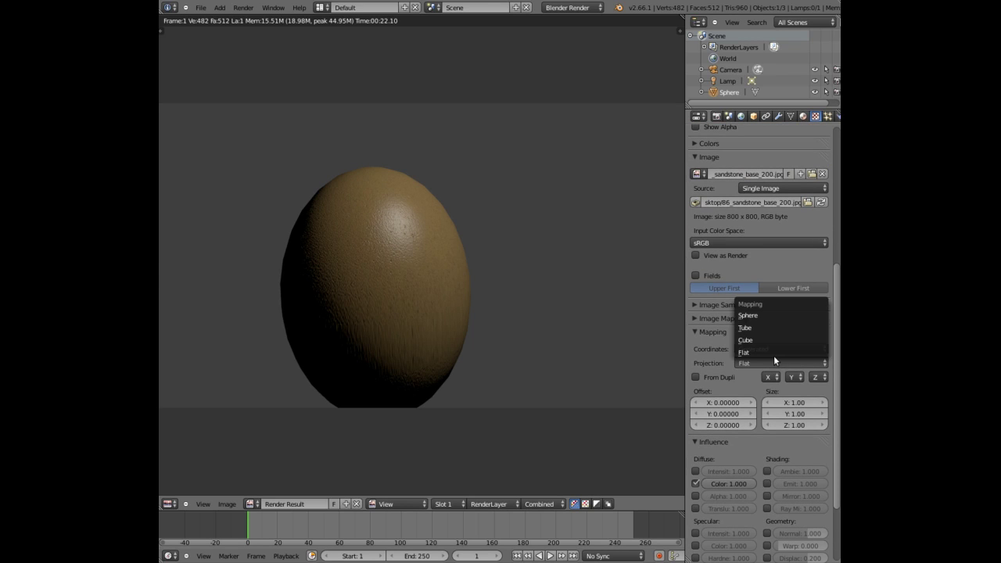
pyautogui.click(760, 315)
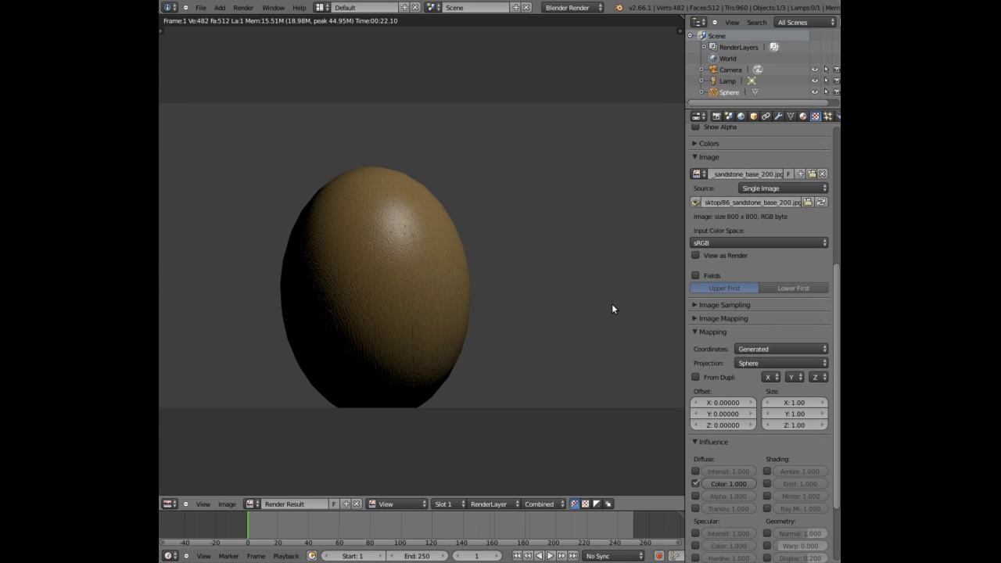
# - Render the egg with F12 to see both sphere-projected textures
pyautogui.press('F12')
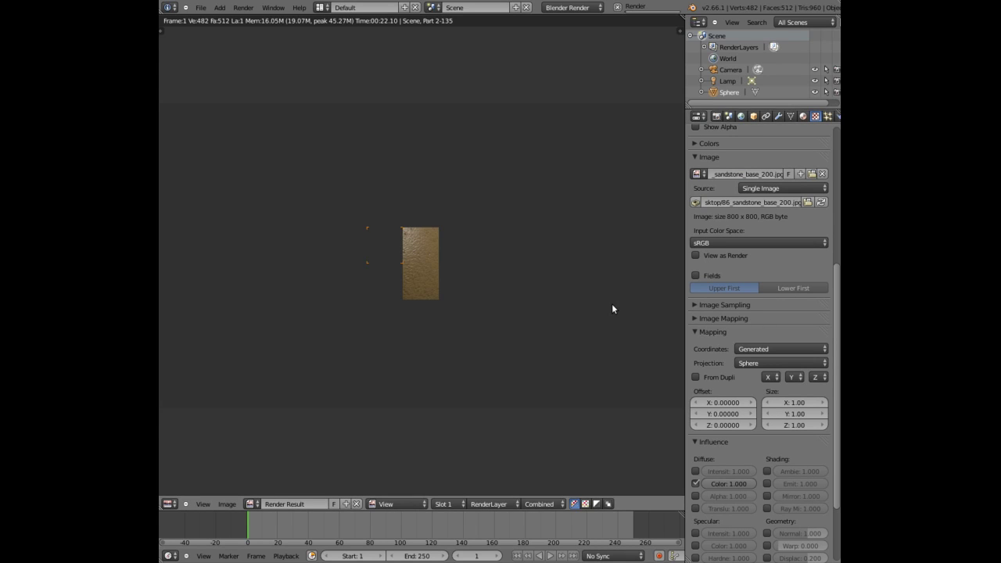